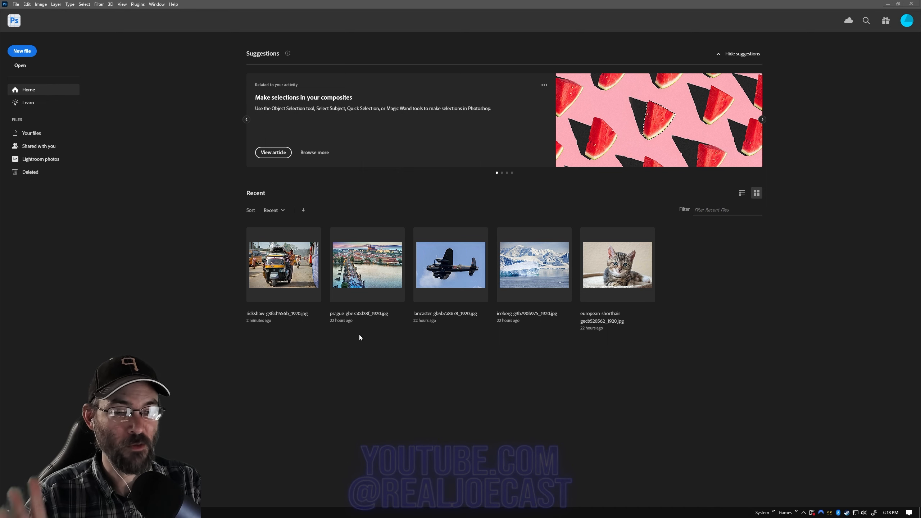
Step: Open the recent rickshaw photo and check the Photoshop version information
left_click(303, 272)
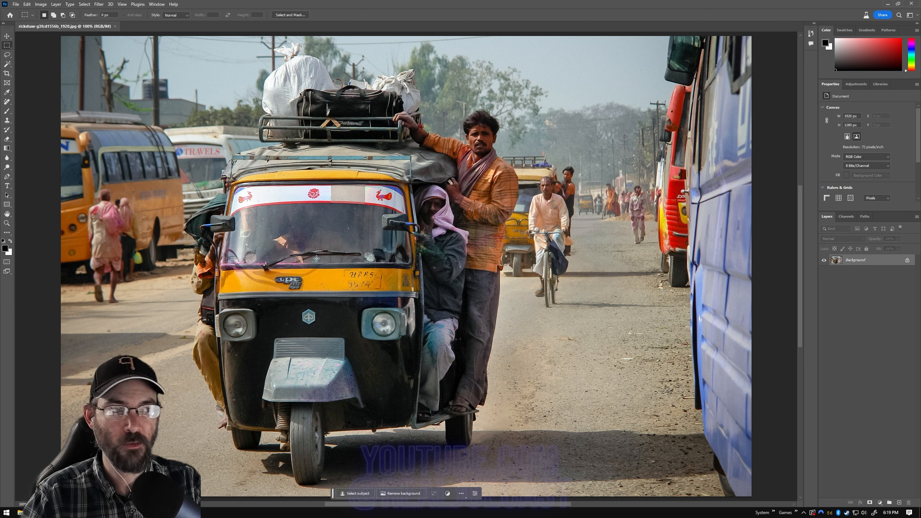
left_click(173, 4)
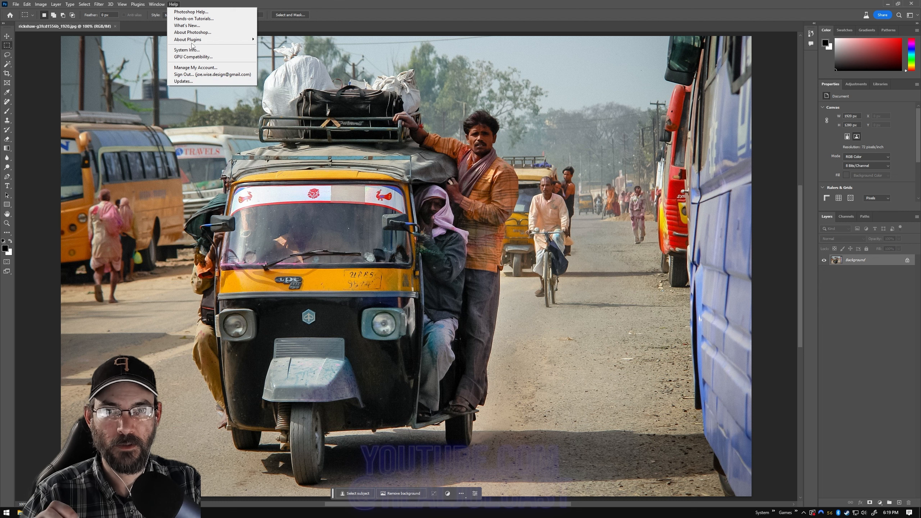
left_click(195, 32)
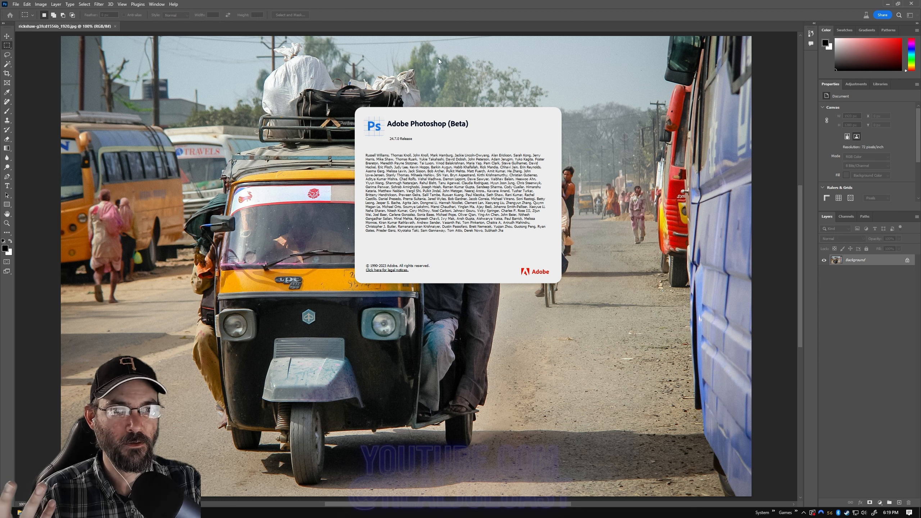
left_click(497, 23)
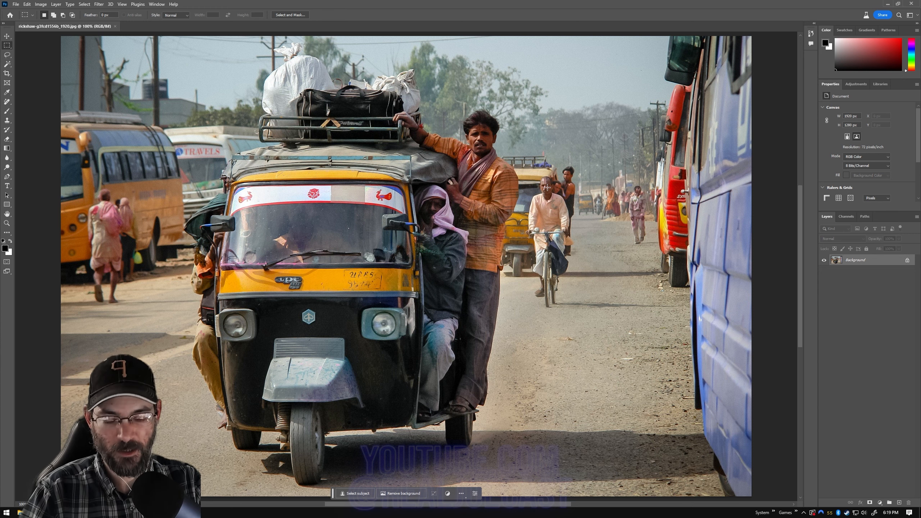
Step: Examine the street photo up close, including the cyclist, the people in the background, the buses and the rickshaw
scroll(547, 187, "up", 5)
scroll(546, 190, "up", 3)
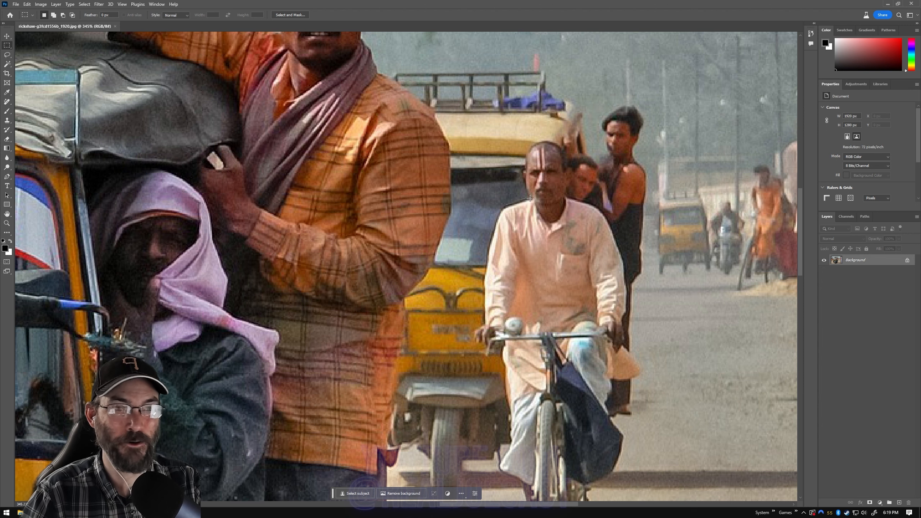
scroll(529, 198, "down", 8)
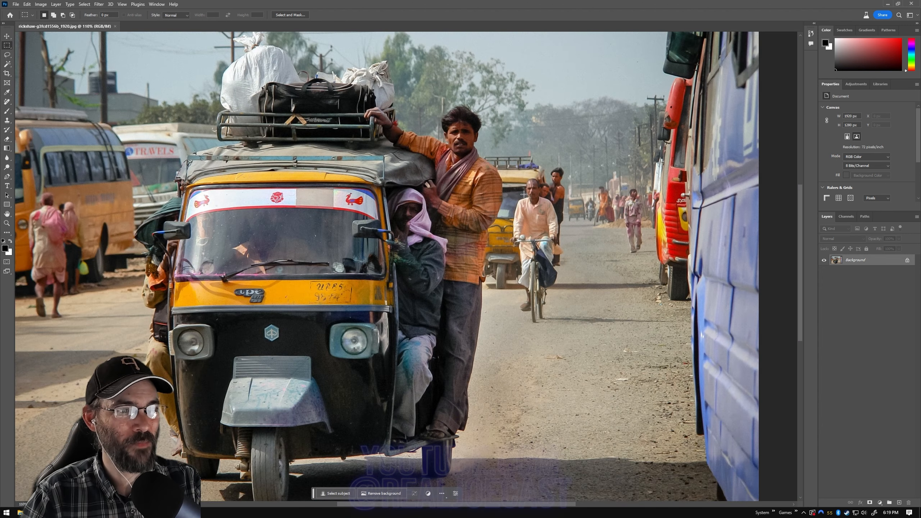
scroll(523, 194, "up", 5)
left_click_drag(494, 502, 569, 501)
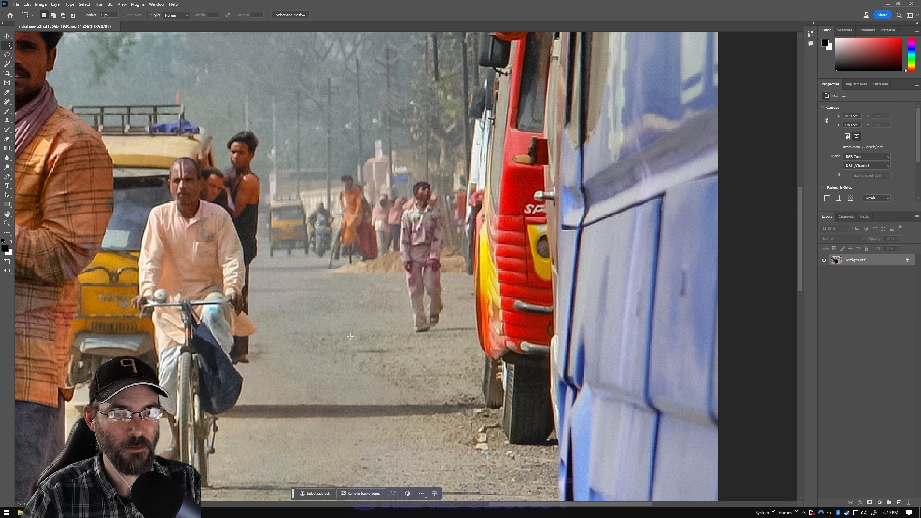
scroll(341, 280, "down", 6)
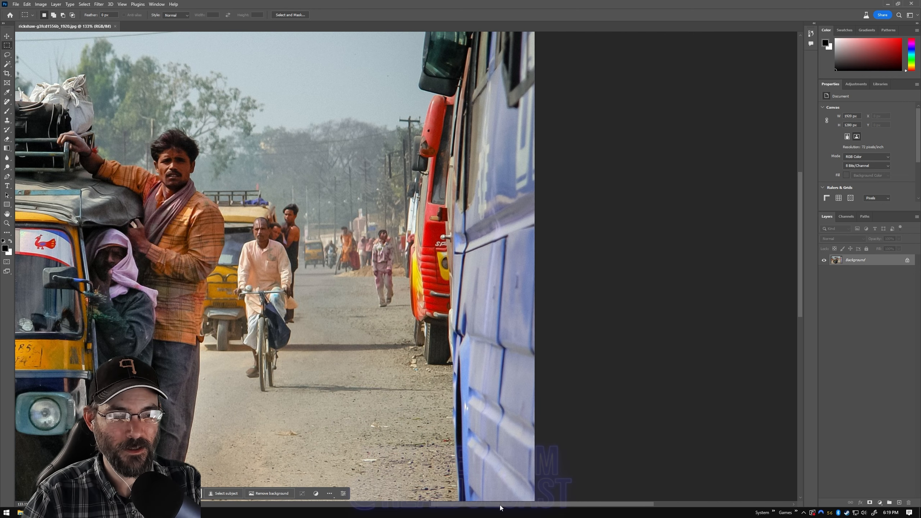
left_click_drag(501, 507, 477, 507)
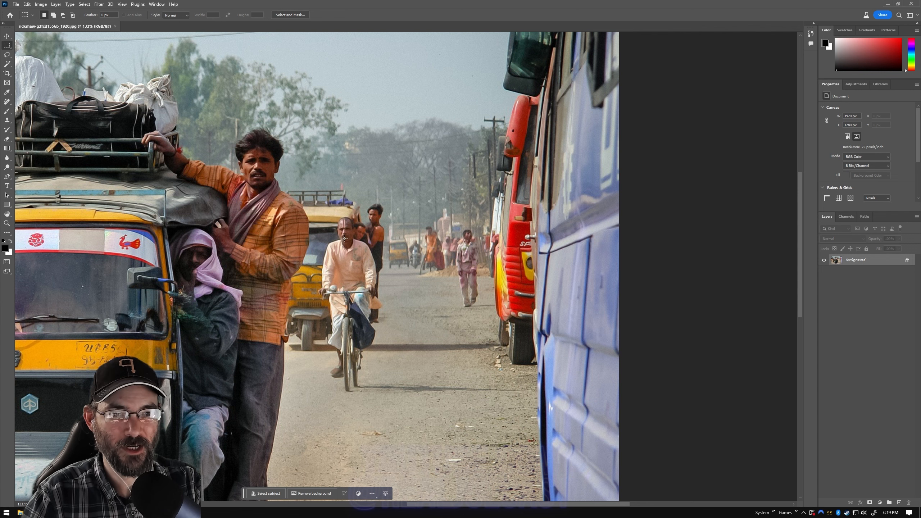
scroll(435, 386, "down", 2)
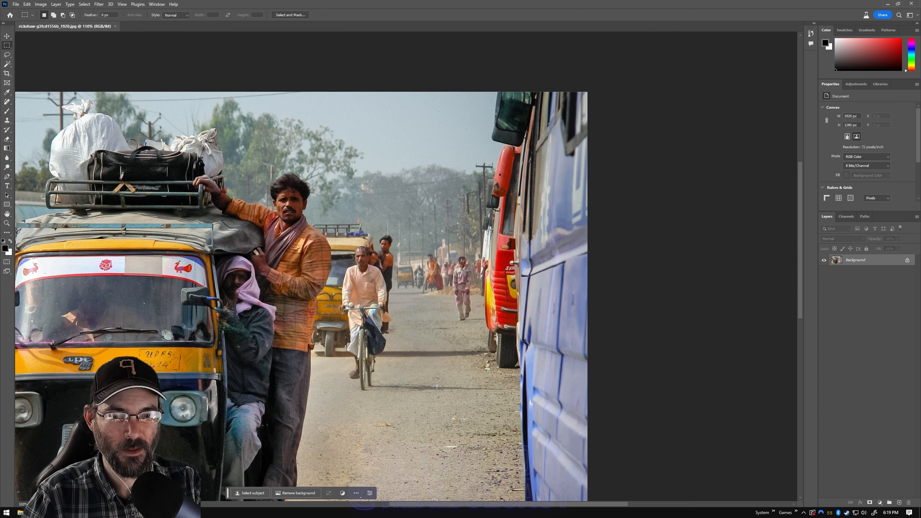
left_click_drag(413, 505, 337, 507)
scroll(396, 352, "down", 1)
scroll(396, 352, "down", 1)
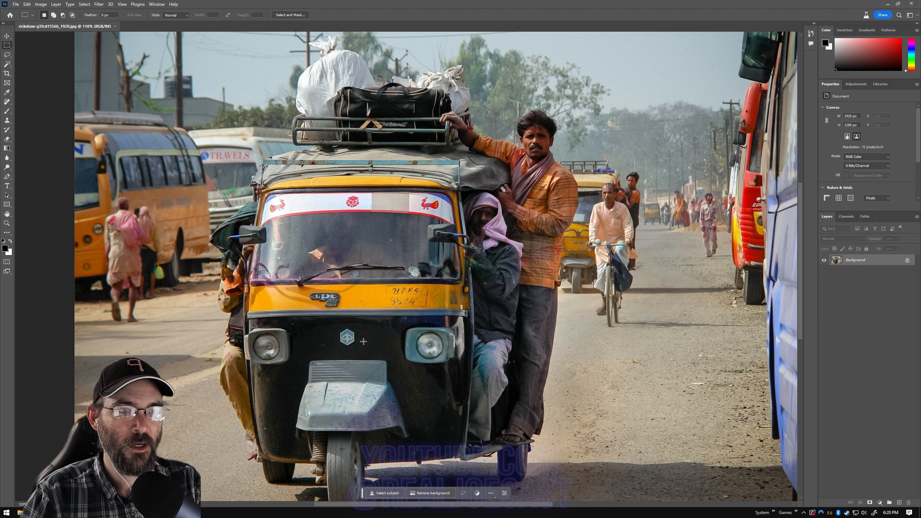
scroll(390, 337, "down", 1)
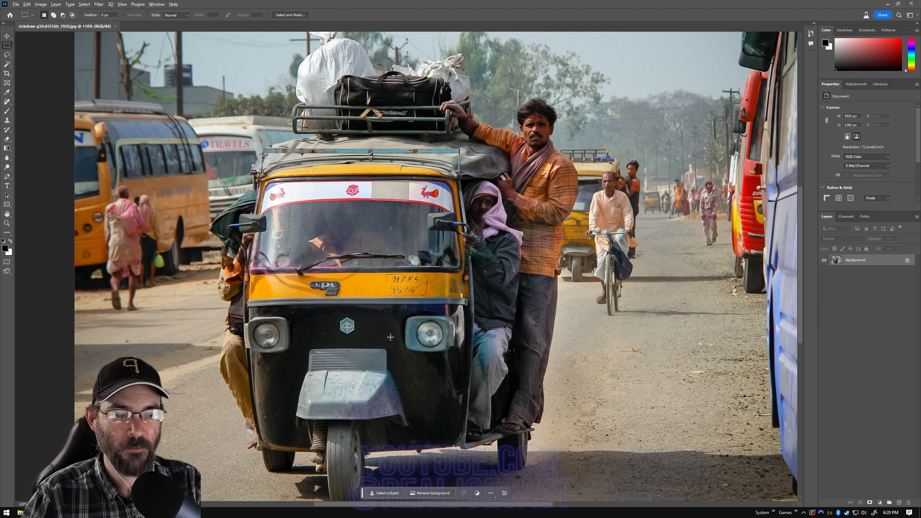
scroll(390, 337, "down", 2)
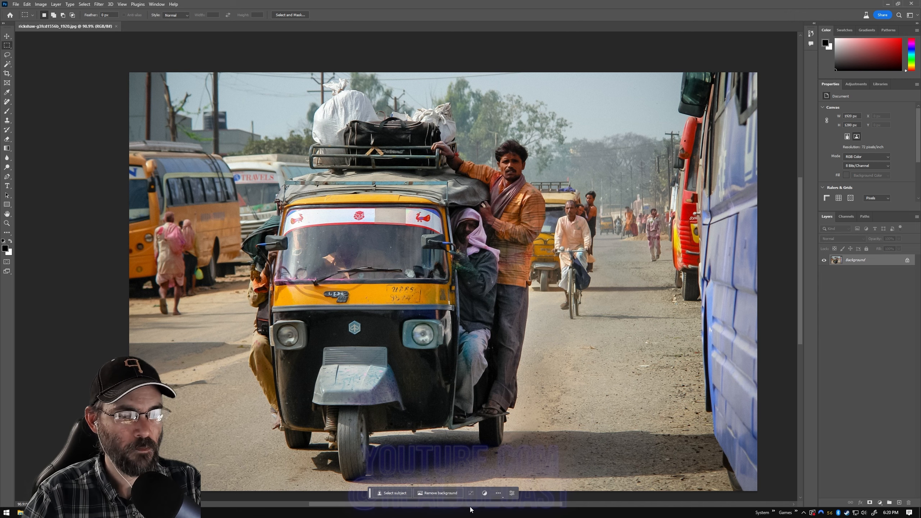
left_click_drag(470, 506, 494, 509)
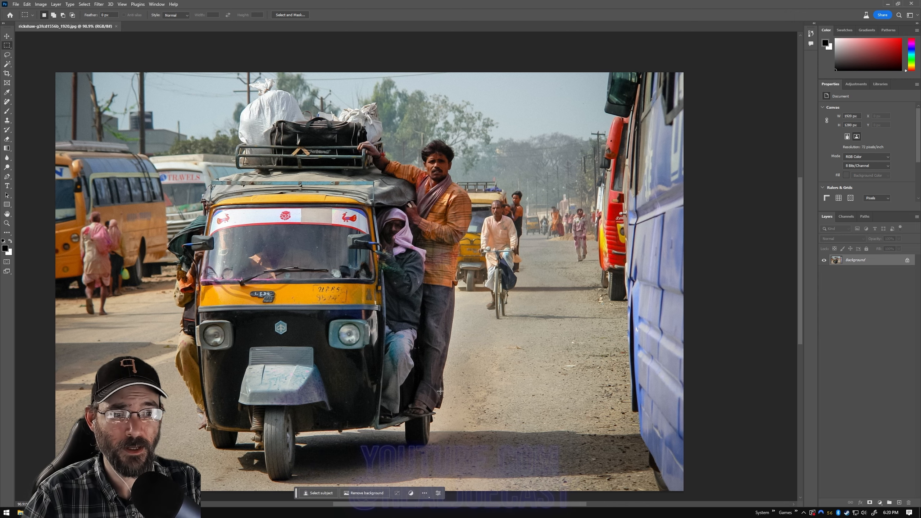
scroll(436, 384, "down", 2)
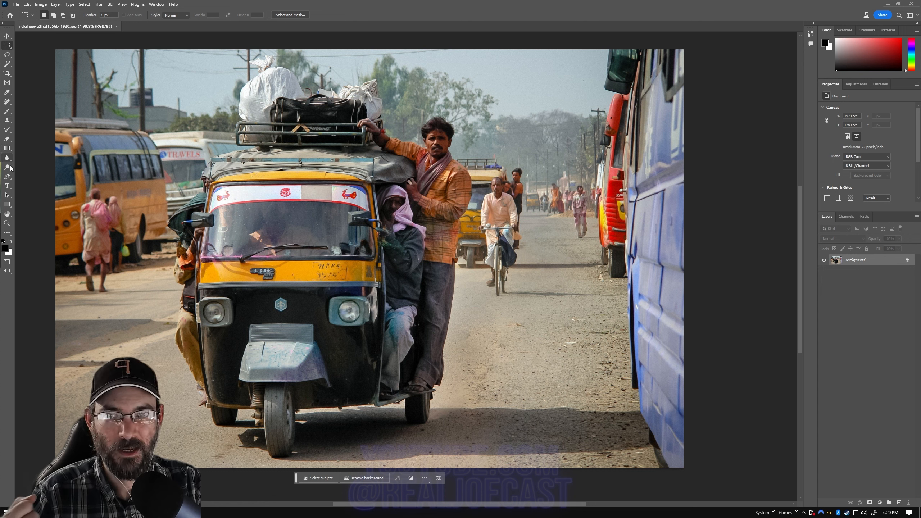
Step: Paint over the pedestrian walking beside the red bus with the Remove tool and apply the removal
left_click(7, 102)
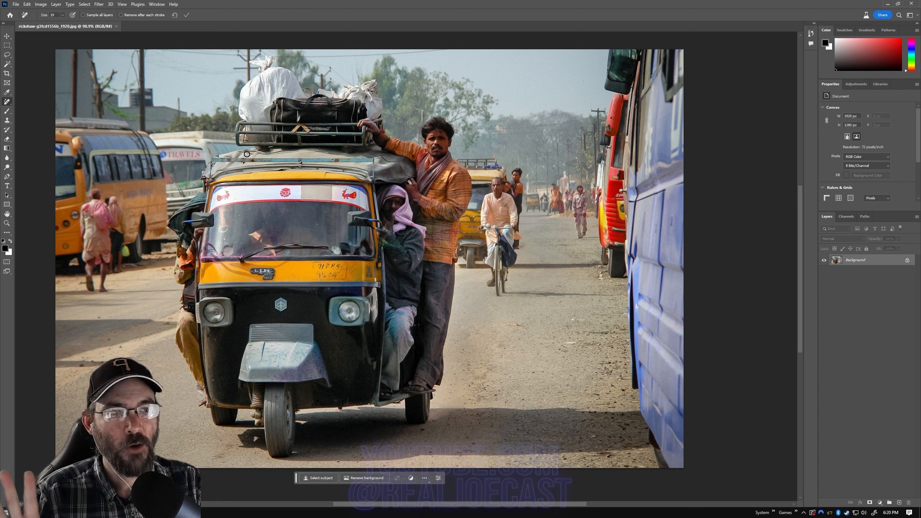
right_click(6, 104)
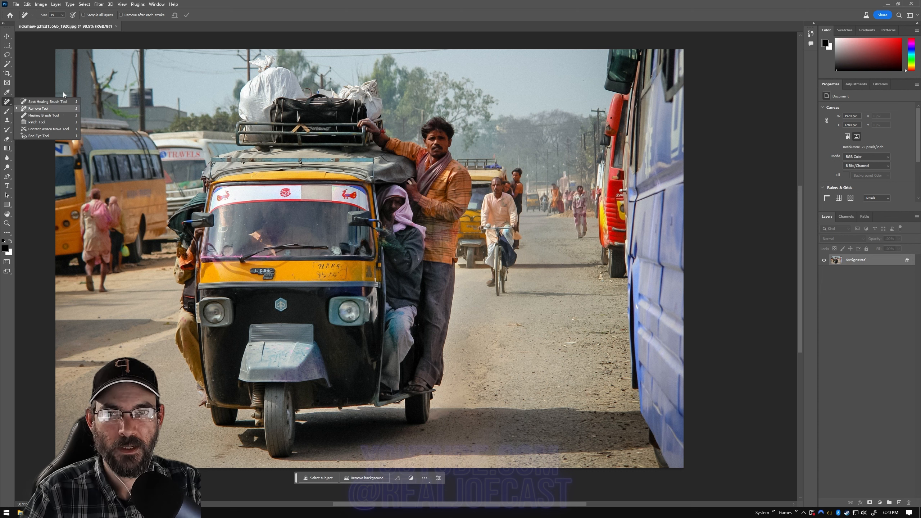
left_click(309, 7)
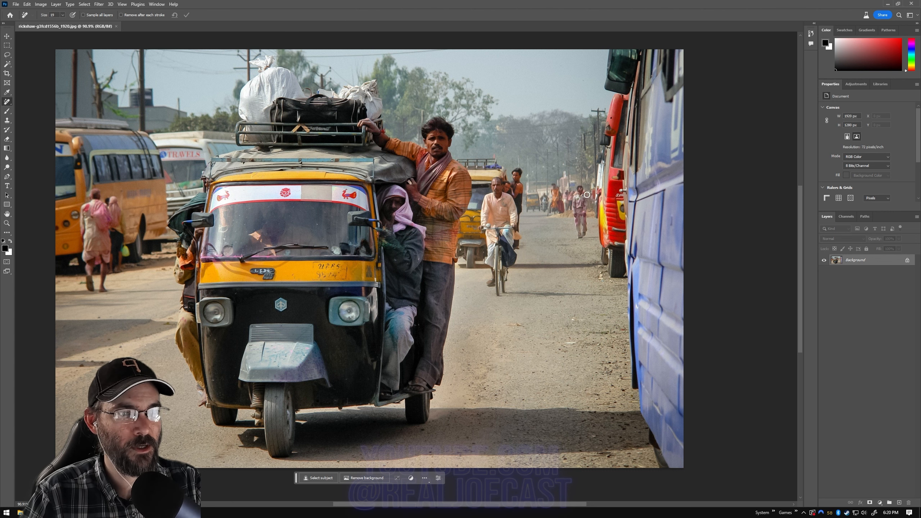
mouse_move(579, 188)
left_mouse_down()
mouse_move(580, 238)
mouse_move(580, 188)
mouse_move(582, 224)
left_mouse_up()
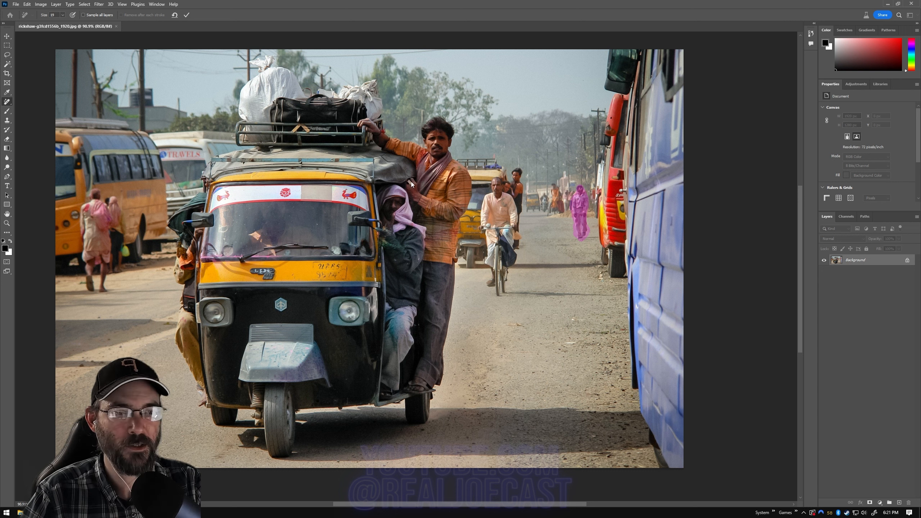
left_click(187, 15)
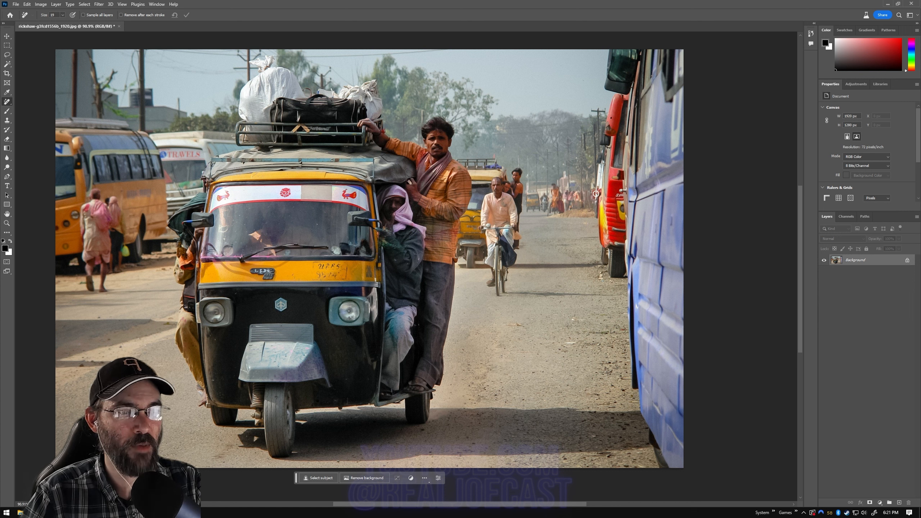
Step: Undo the pedestrian's removal and redo it to compare before and after
key("ctrl+z")
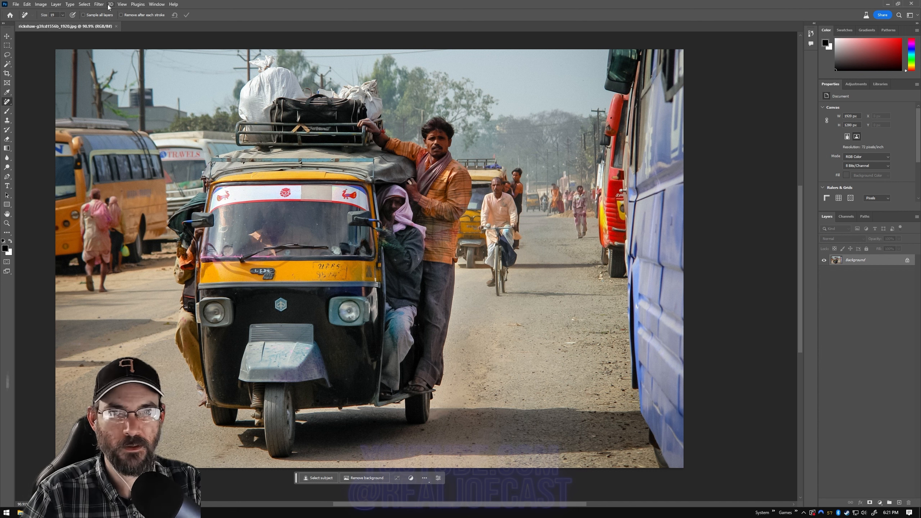
left_click(28, 5)
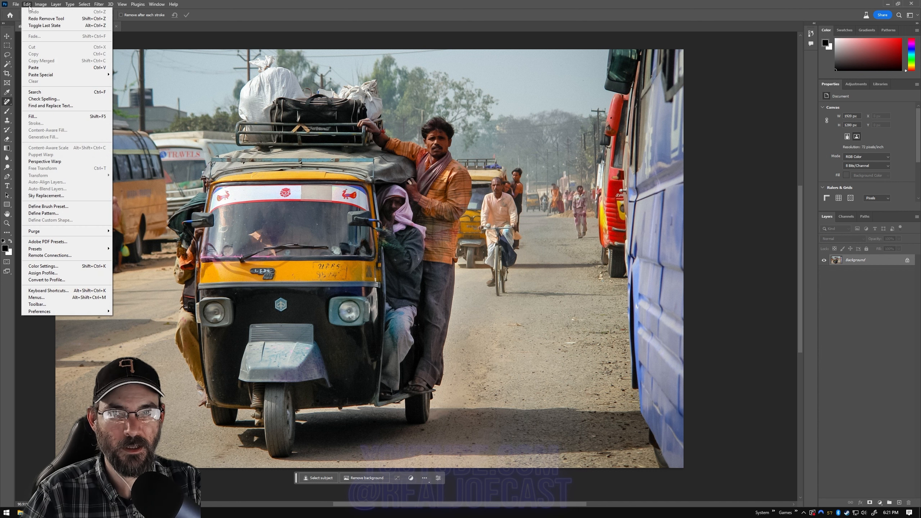
left_click(47, 21)
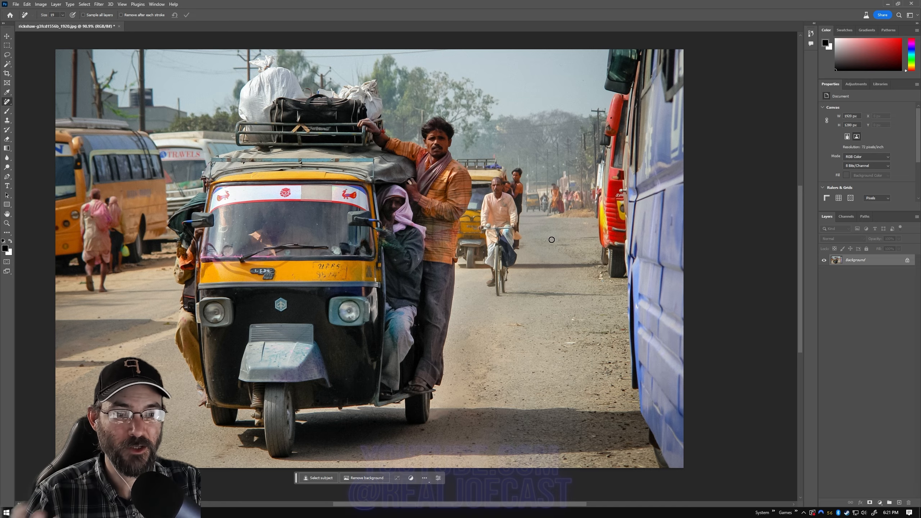
Step: Examine the retouched area beside the red bus up close for the quality of the generated background
scroll(567, 192, "up", 10)
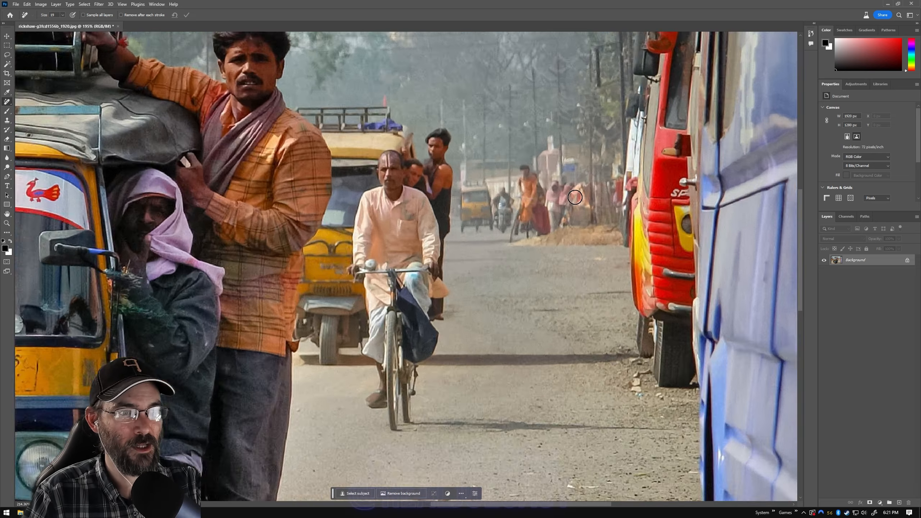
scroll(574, 197, "down", 2)
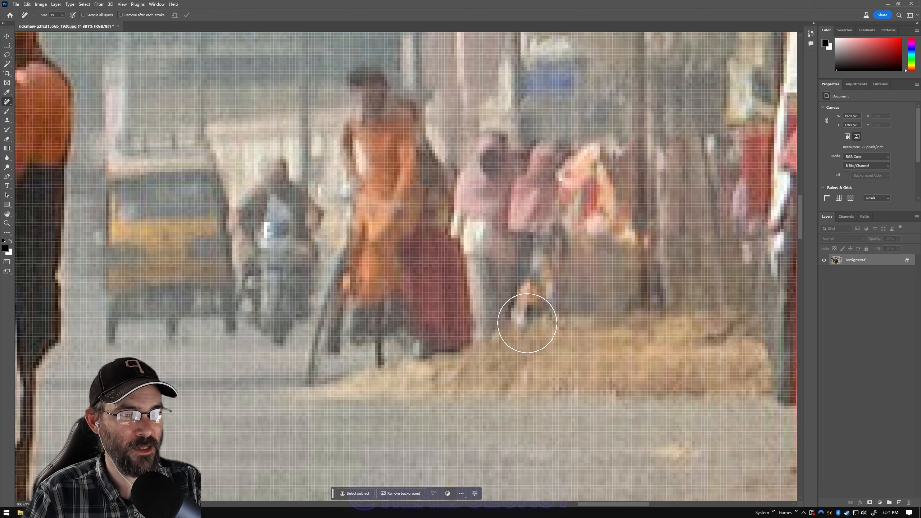
scroll(620, 199, "down", 6)
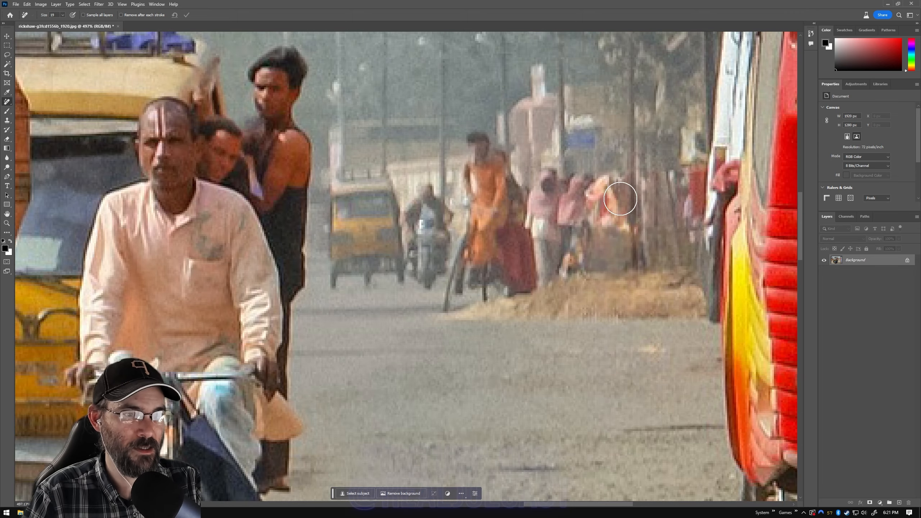
scroll(620, 199, "down", 3)
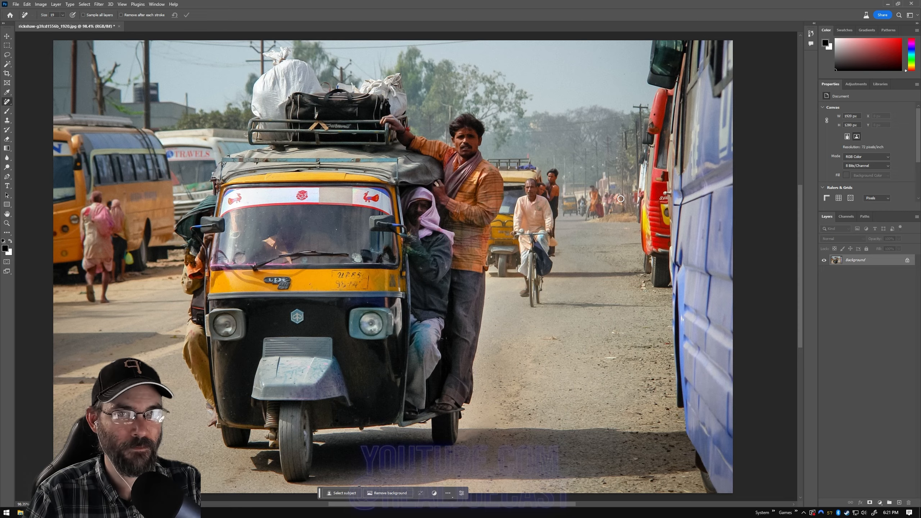
scroll(623, 192, "up", 3)
scroll(624, 187, "up", 6)
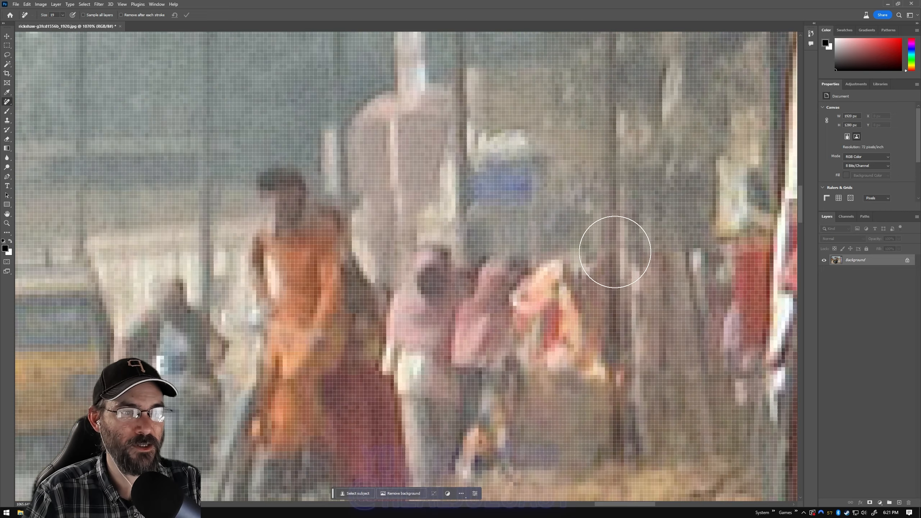
scroll(615, 308, "down", 2)
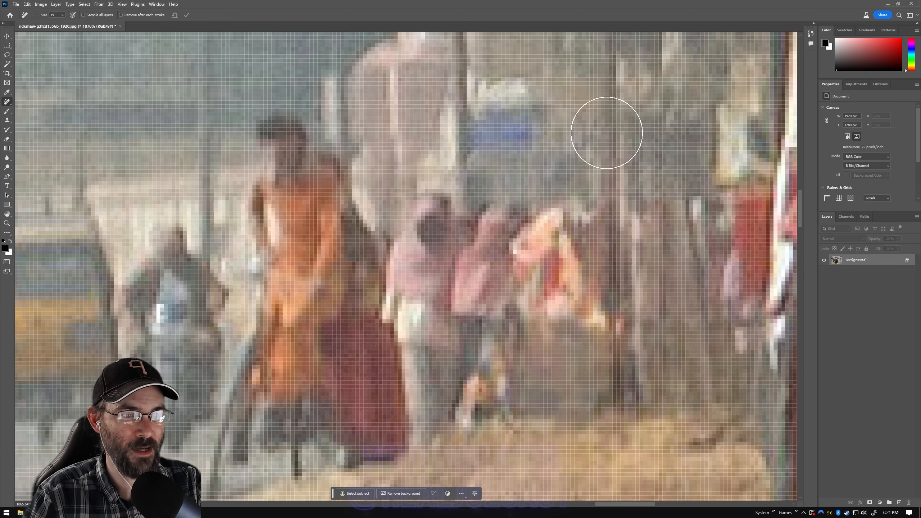
scroll(518, 266, "down", 8)
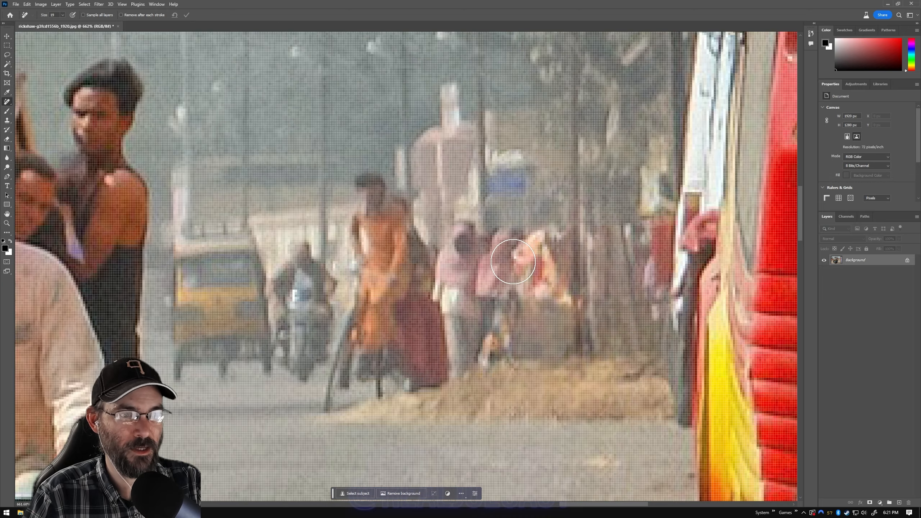
scroll(510, 262, "down", 3)
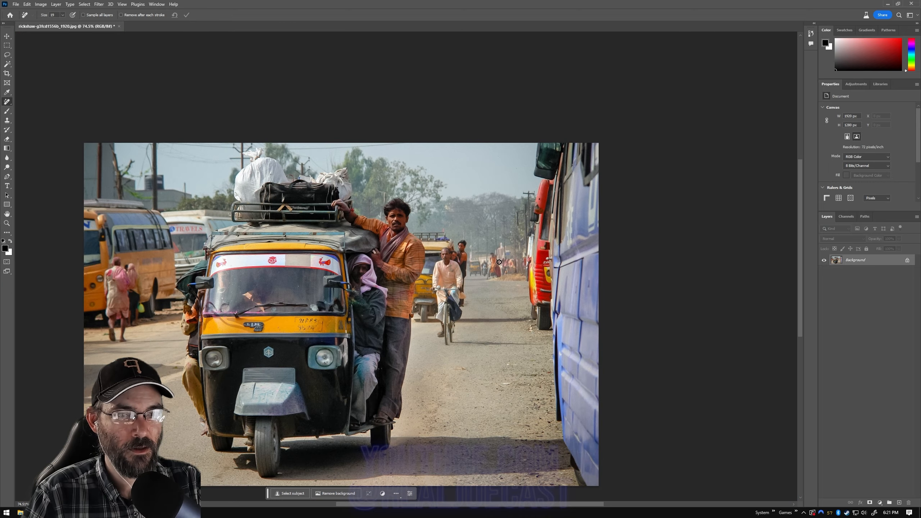
Step: Set the Remove tool size to 12, paint over the markings on the cyclist's forehead and apply the removal
scroll(431, 236, "up", 5)
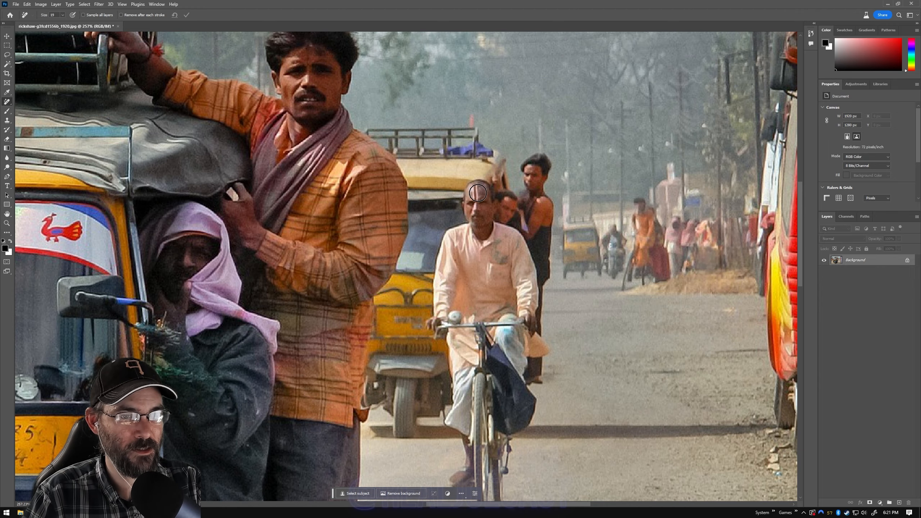
left_click(62, 14)
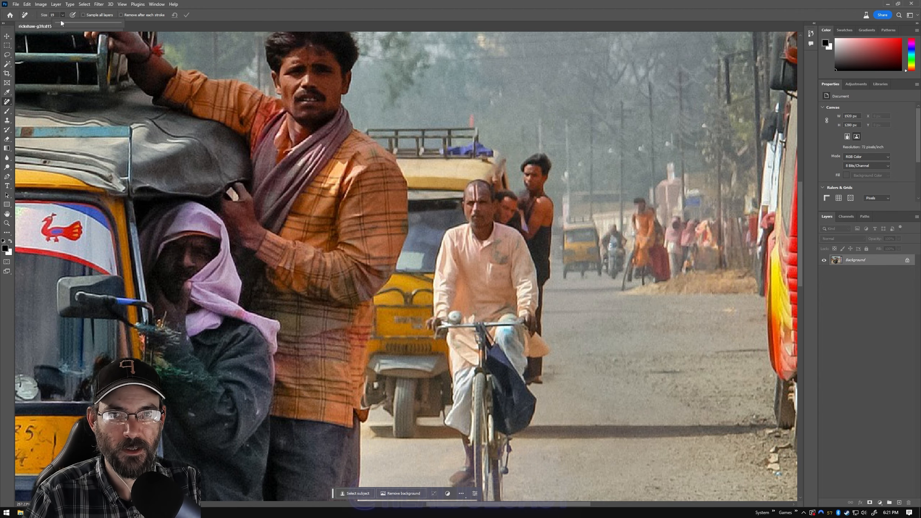
left_click(286, 3)
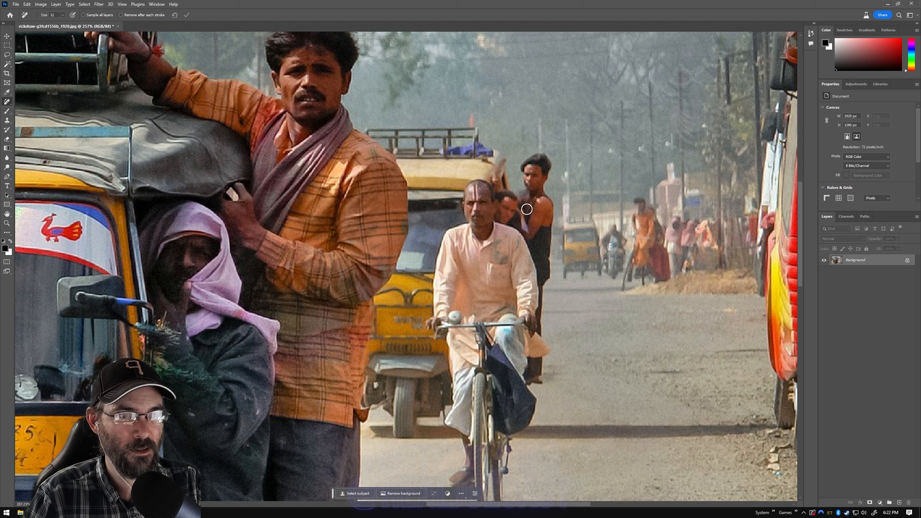
left_click_drag(475, 189, 475, 193)
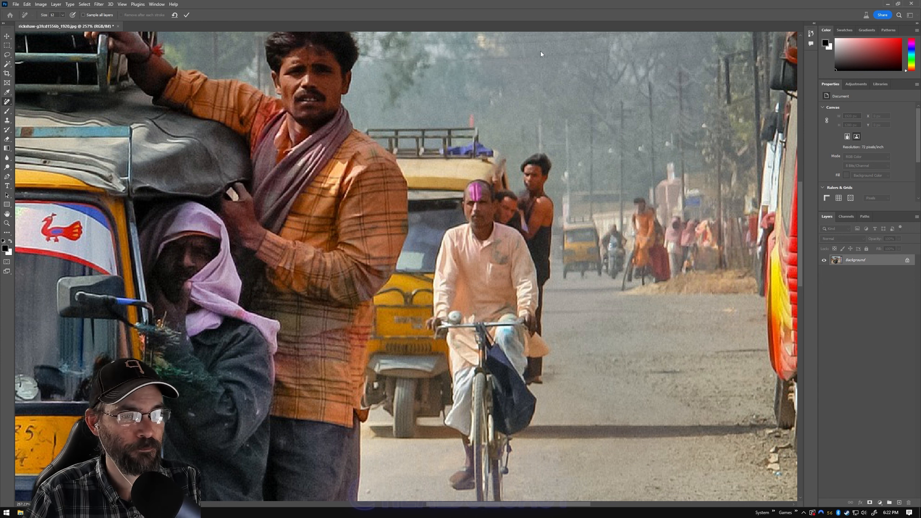
left_click(186, 15)
Step: Paint over the hexagonal badge on the front of the large rickshaw and apply the removal
scroll(424, 149, "down", 6)
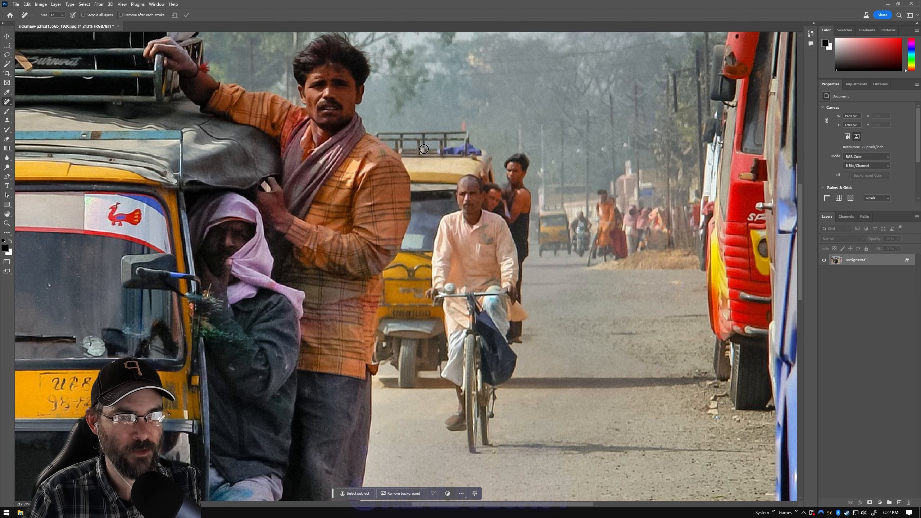
scroll(424, 148, "up", 8)
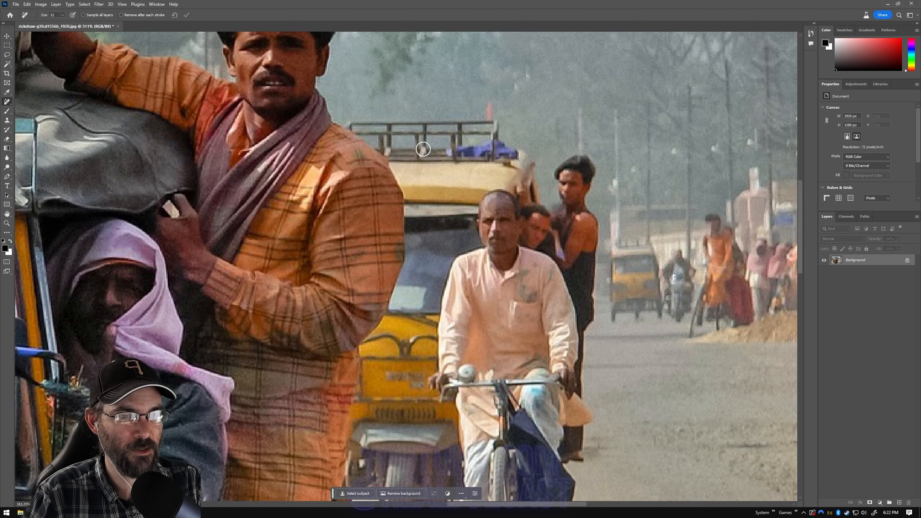
scroll(423, 148, "up", 2)
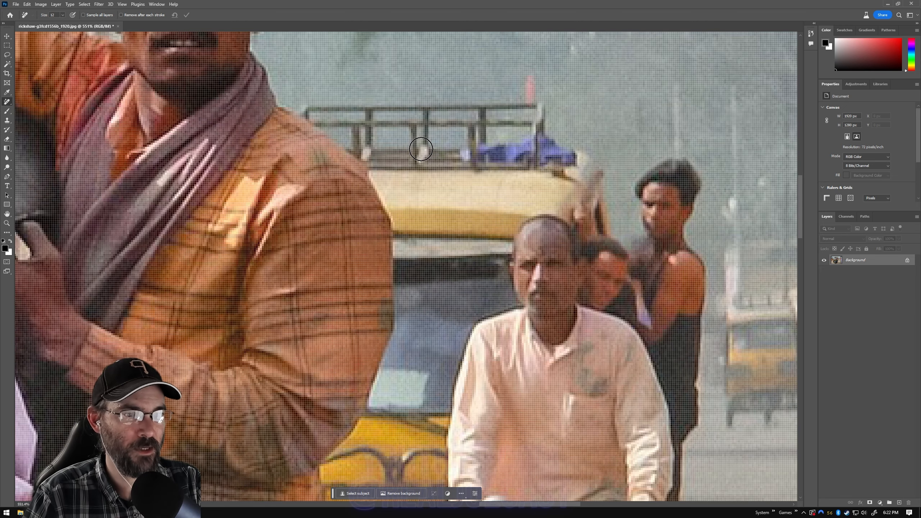
scroll(421, 148, "down", 10)
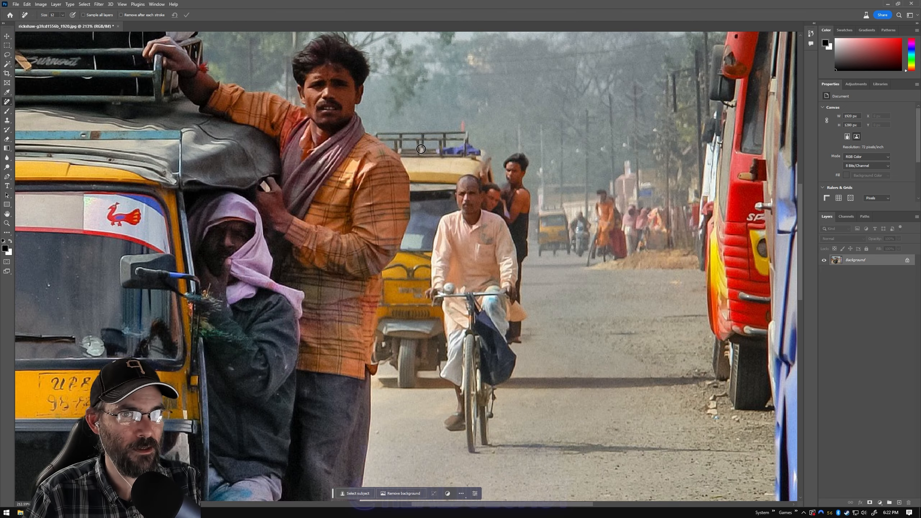
scroll(421, 149, "up", 1)
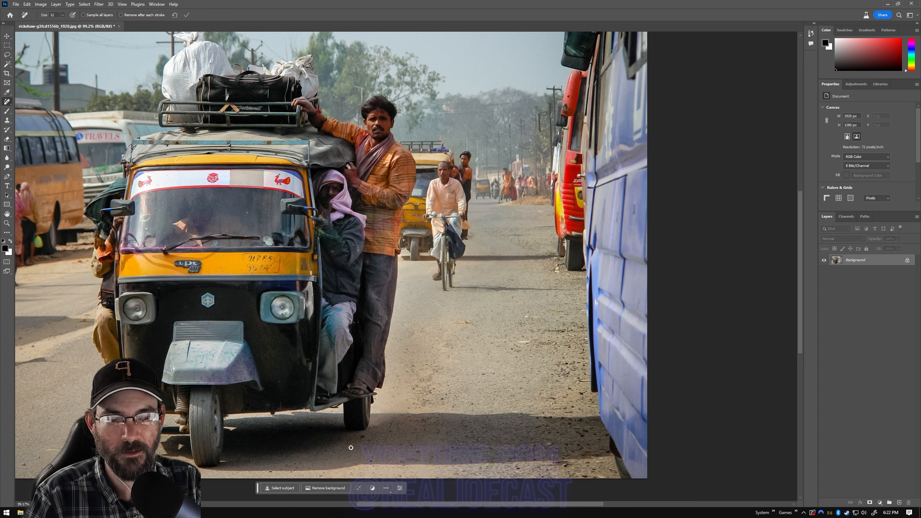
left_click_drag(373, 506, 324, 515)
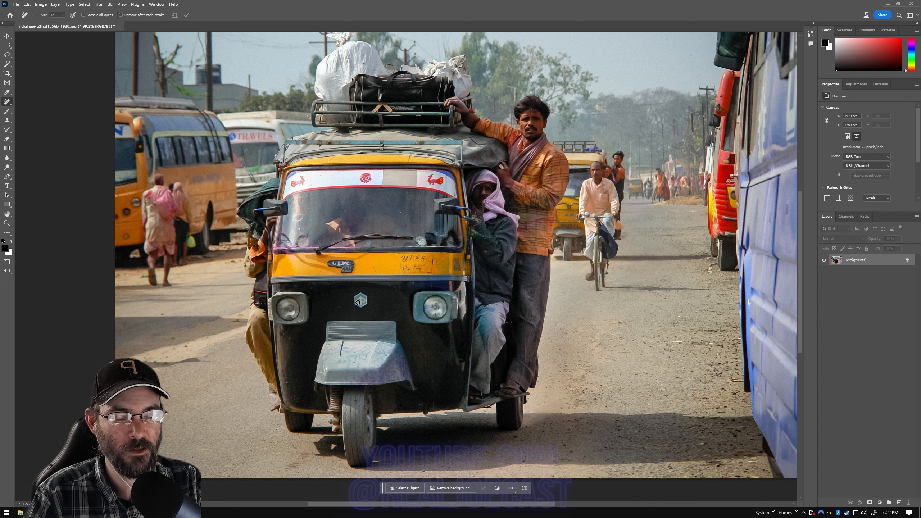
mouse_move(359, 295)
left_mouse_down()
mouse_move(359, 307)
mouse_move(361, 295)
left_mouse_up()
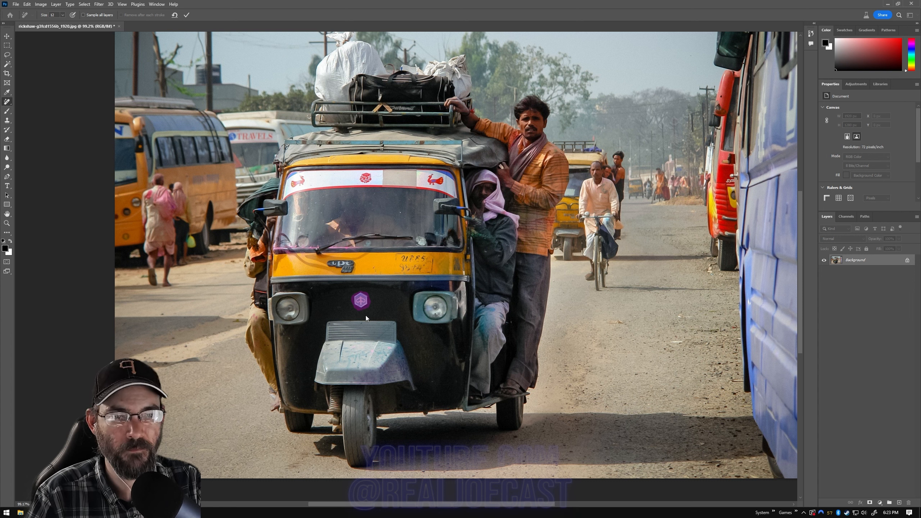
left_click(187, 15)
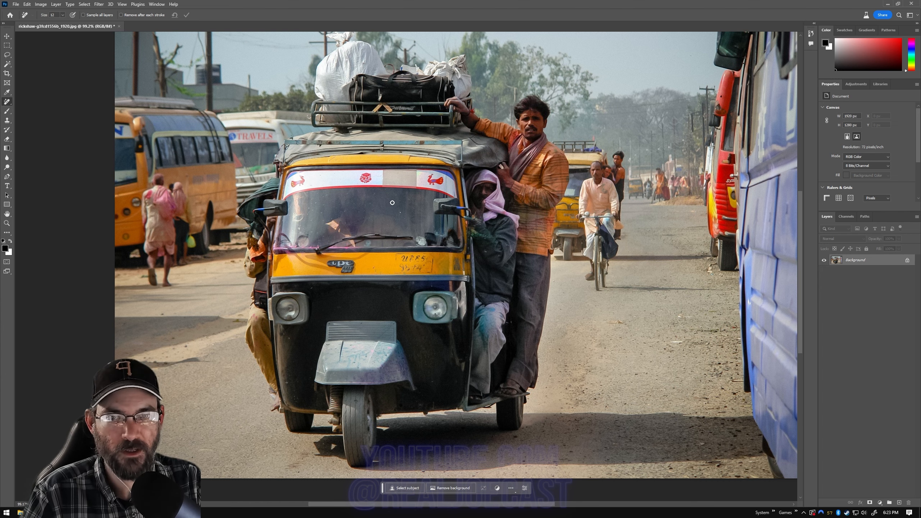
Step: Set the brush size to 50 and paint over the yellow rickshaw and its standing passengers behind the cyclist
scroll(396, 260, "up", 5)
scroll(377, 315, "down", 6)
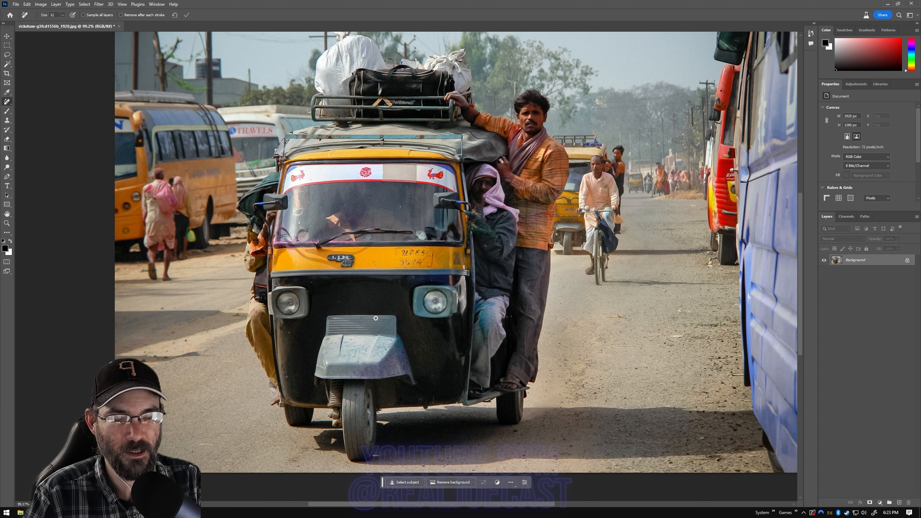
scroll(376, 318, "up", 5)
scroll(375, 318, "up", 2)
scroll(376, 318, "down", 7)
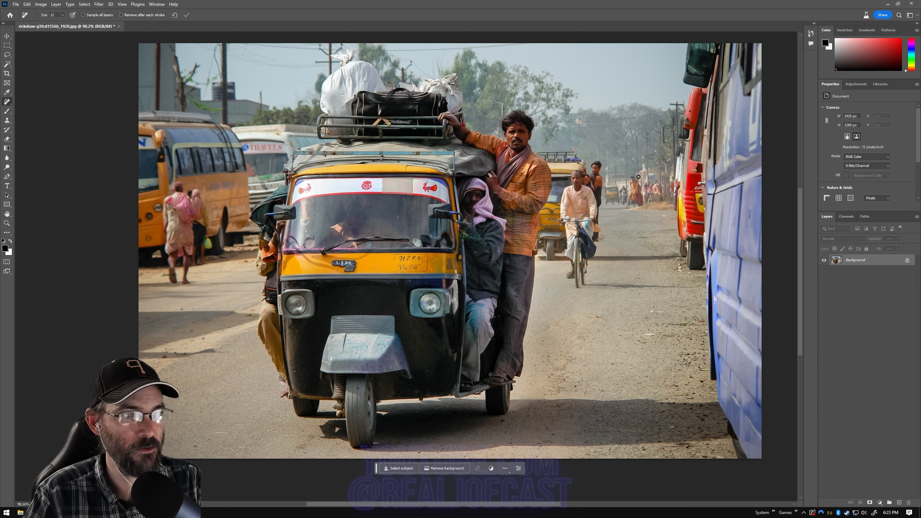
left_click(62, 15)
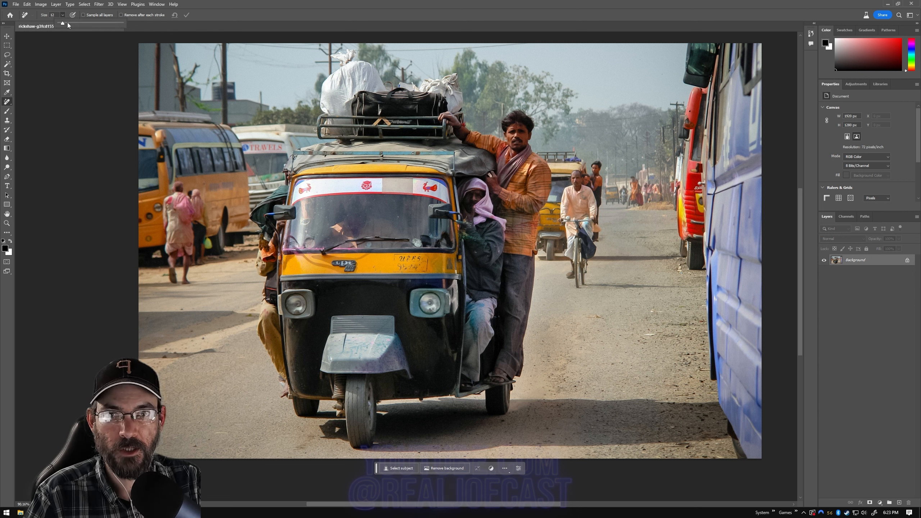
left_click(75, 23)
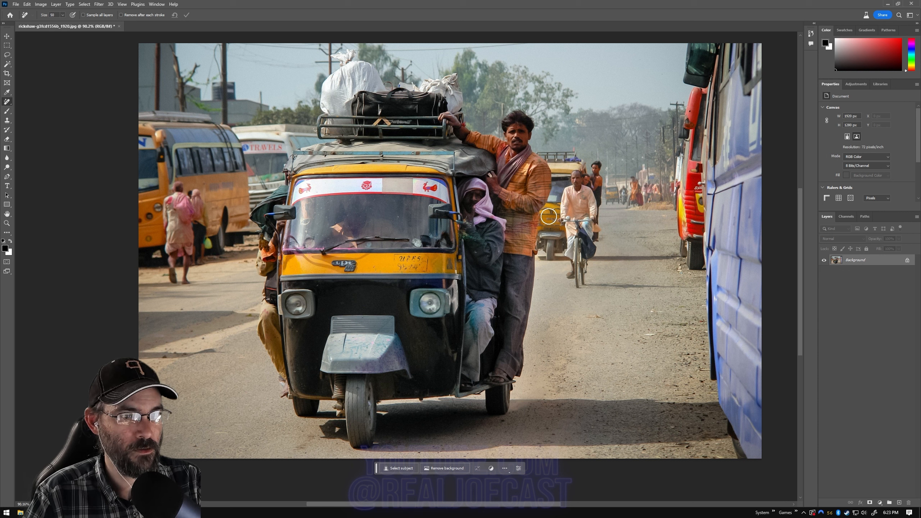
mouse_move(547, 218)
left_mouse_down()
mouse_move(541, 255)
mouse_move(557, 246)
mouse_move(557, 233)
left_mouse_up()
left_click(559, 153)
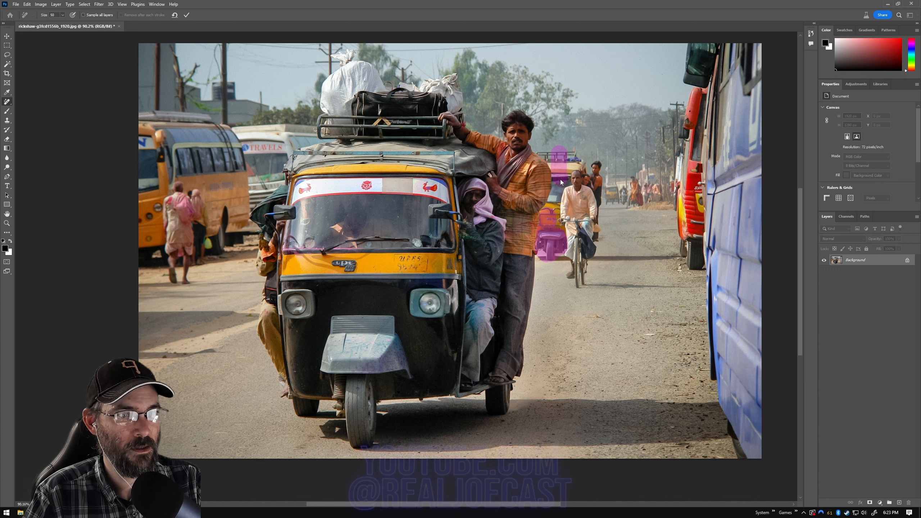
mouse_move(560, 184)
left_mouse_down()
mouse_move(562, 153)
mouse_move(572, 158)
left_mouse_up()
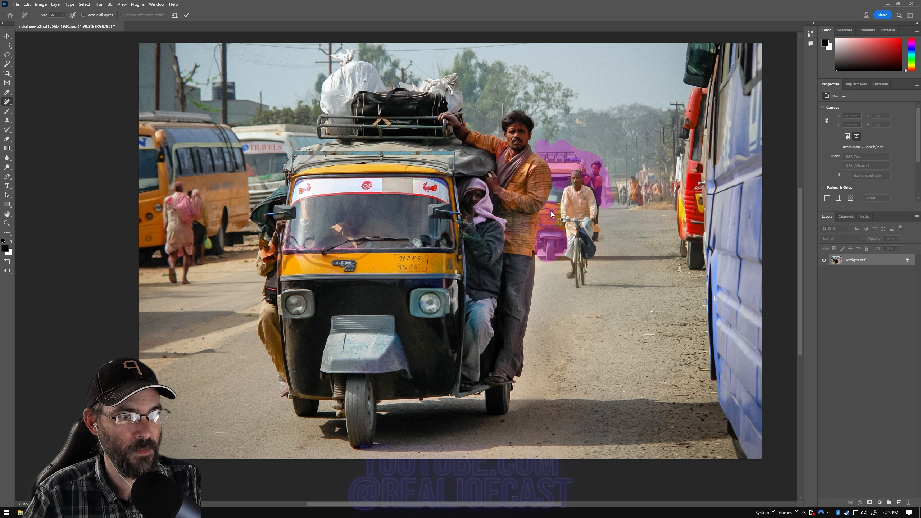
Step: Reduce the brush size to 29 and paint over more of the background rickshaw between the orange-shirted man and the cyclist
left_click(62, 15)
left_click_drag(58, 24, 56, 24)
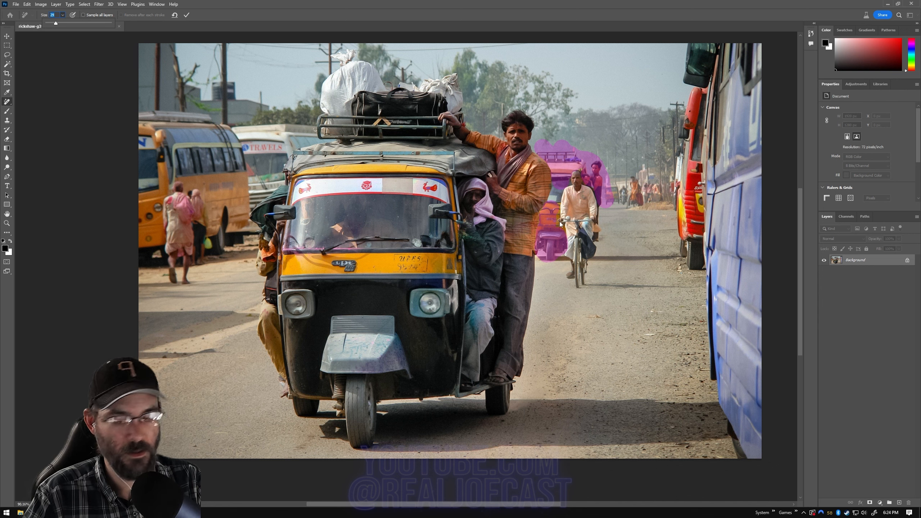
key("Return")
scroll(542, 247, "up", 5)
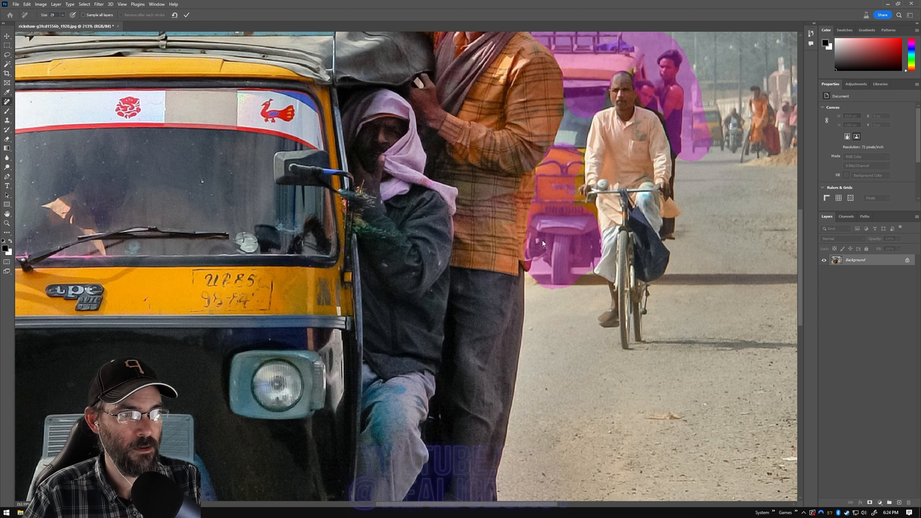
left_click_drag(590, 56, 589, 68)
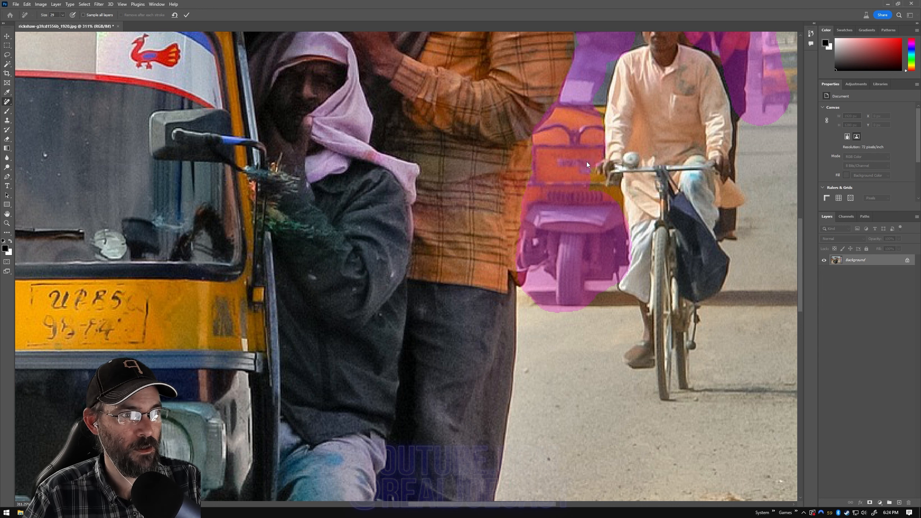
left_click_drag(596, 187, 613, 206)
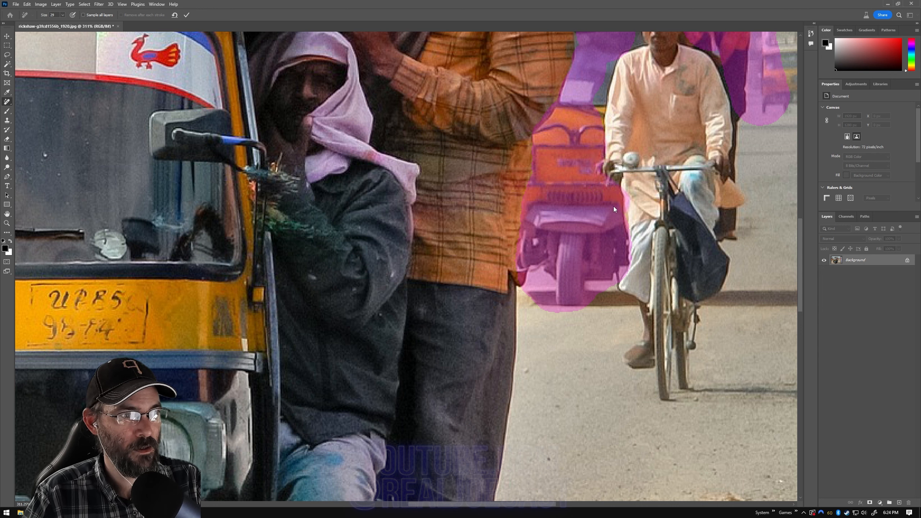
key("ctrl+z")
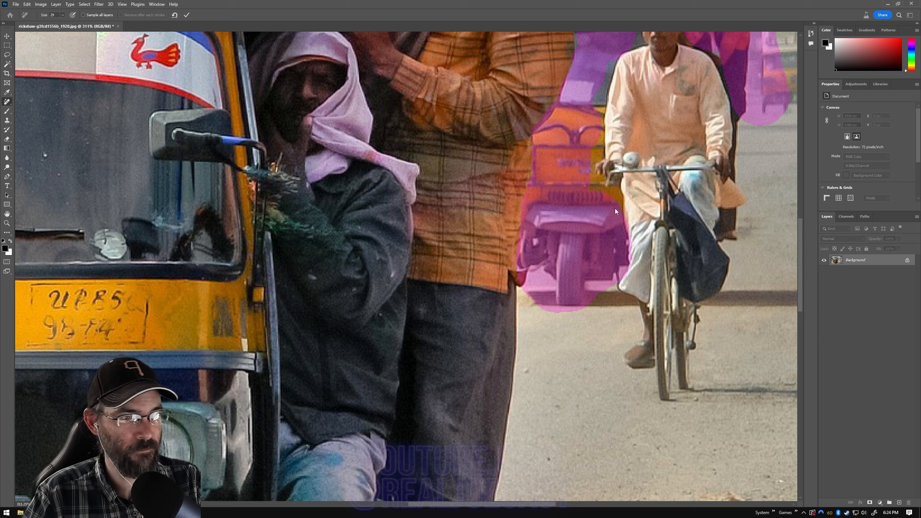
key("ctrl+z")
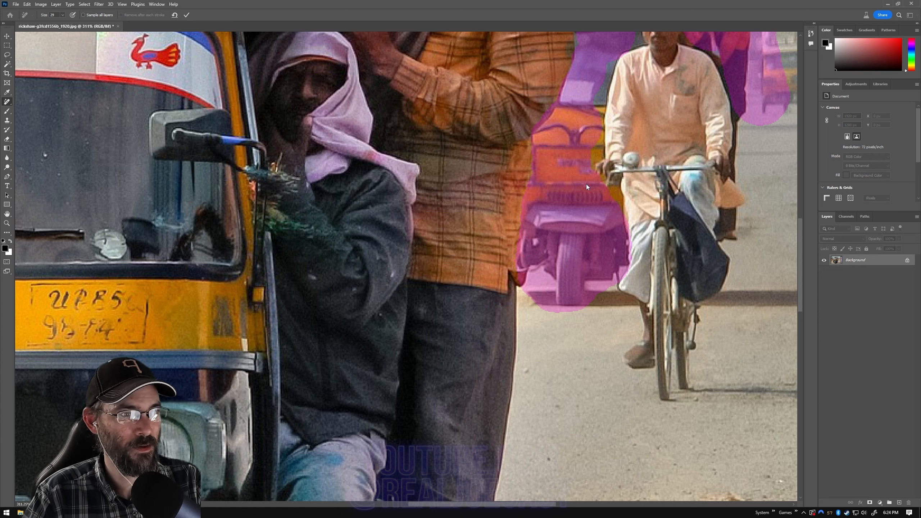
Step: Set the brush size to 17, finish masking the rickshaw and passengers around the cyclist's outline, and apply the removal
left_click(62, 15)
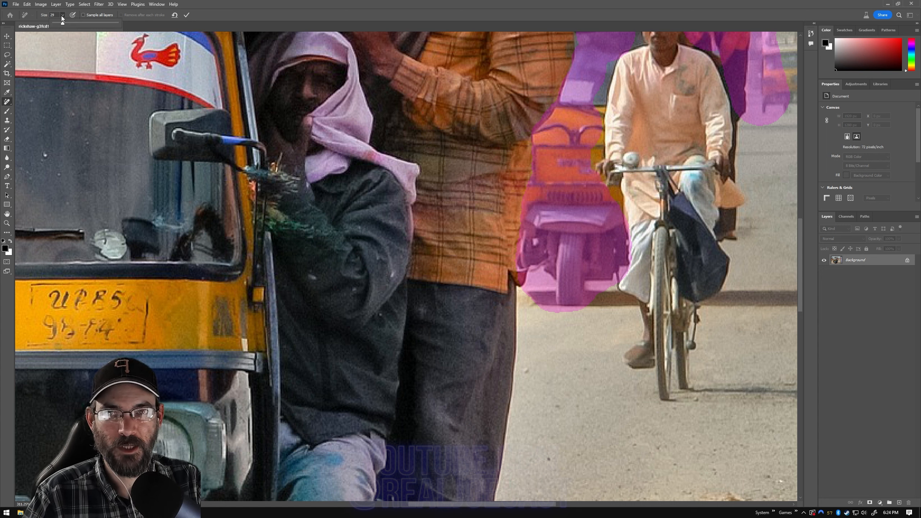
left_click(594, 13)
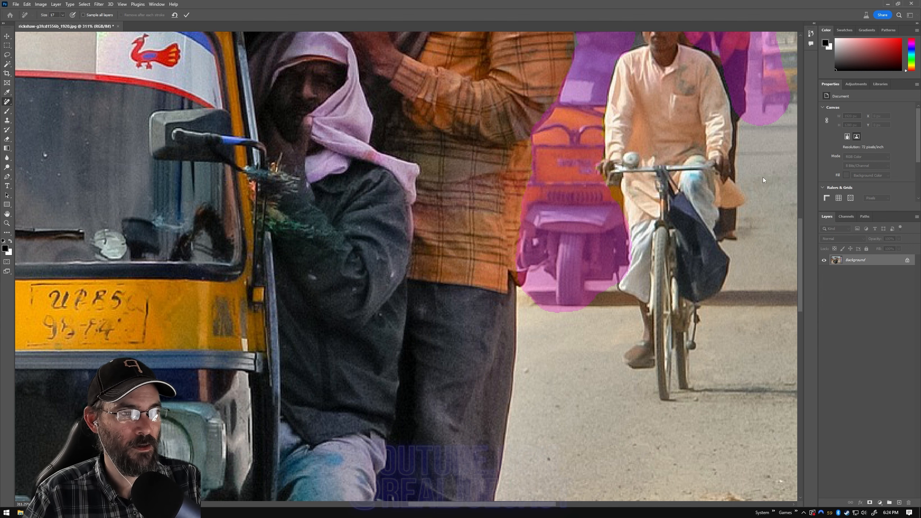
scroll(765, 287, "up", 5)
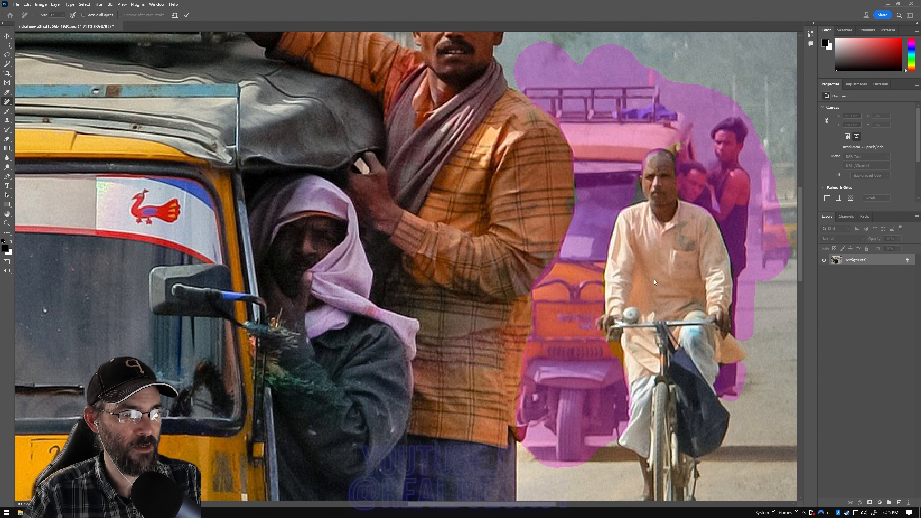
scroll(600, 300, "down", 1)
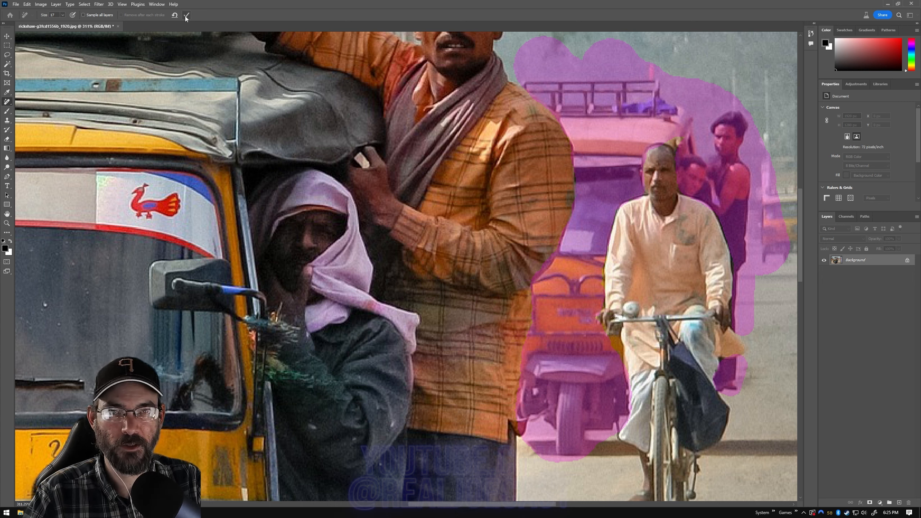
key("Return")
Step: Paint over the leftover brown patch above the cyclist's head and apply the removal
scroll(533, 211, "right", 1)
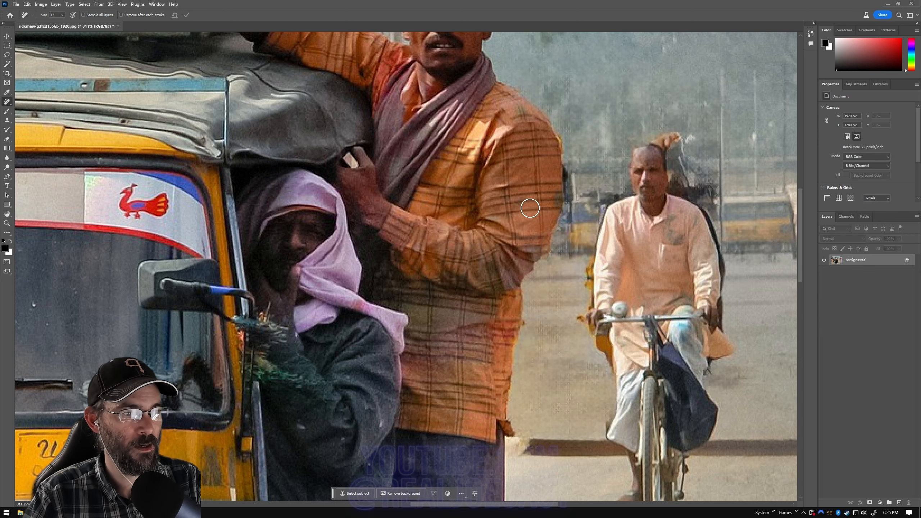
scroll(521, 206, "down", 5)
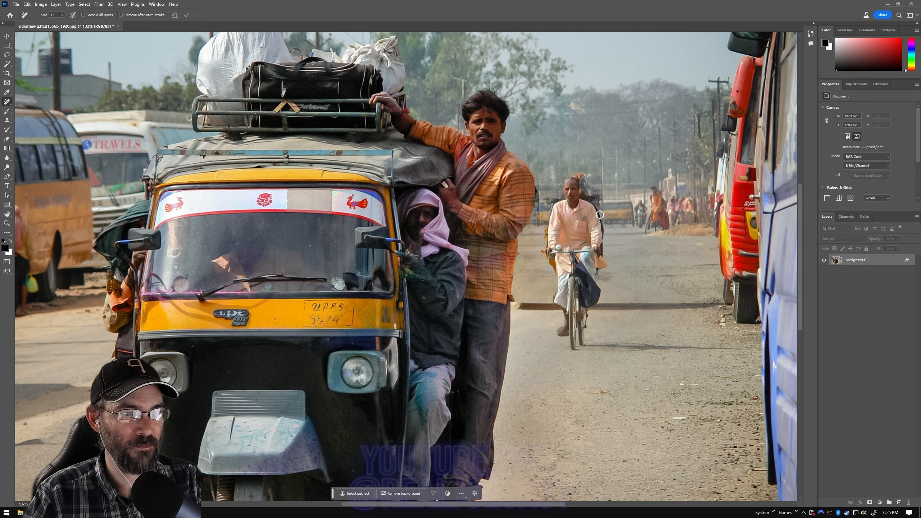
scroll(599, 235, "up", 4)
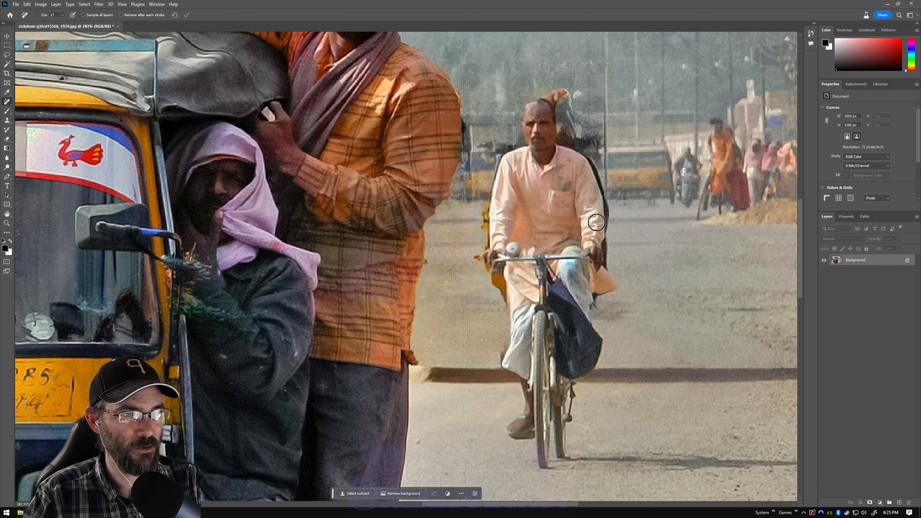
mouse_move(545, 78)
left_mouse_down()
mouse_move(573, 127)
mouse_move(599, 148)
mouse_move(588, 124)
mouse_move(563, 138)
mouse_move(564, 110)
mouse_move(602, 158)
mouse_move(618, 221)
left_mouse_up()
left_click(187, 15)
left_click_drag(539, 82, 567, 108)
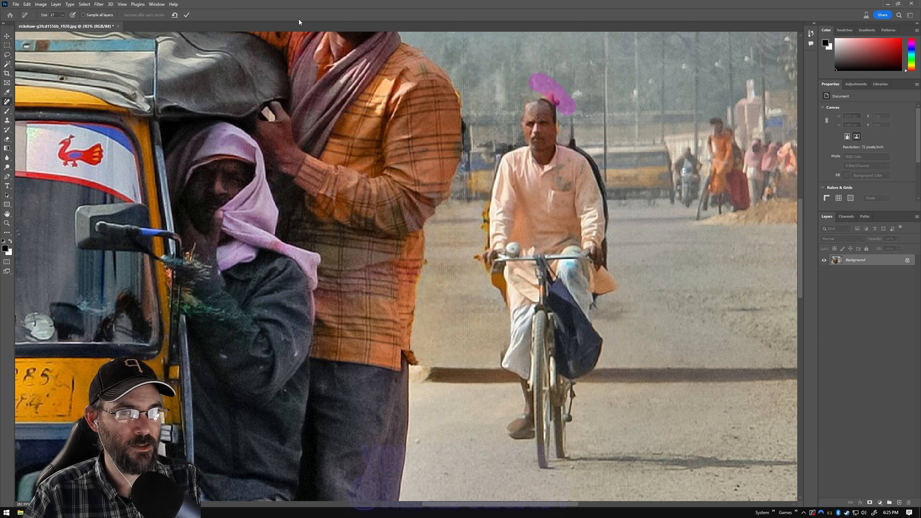
left_click(187, 15)
left_click_drag(538, 85, 563, 105)
left_click(186, 15)
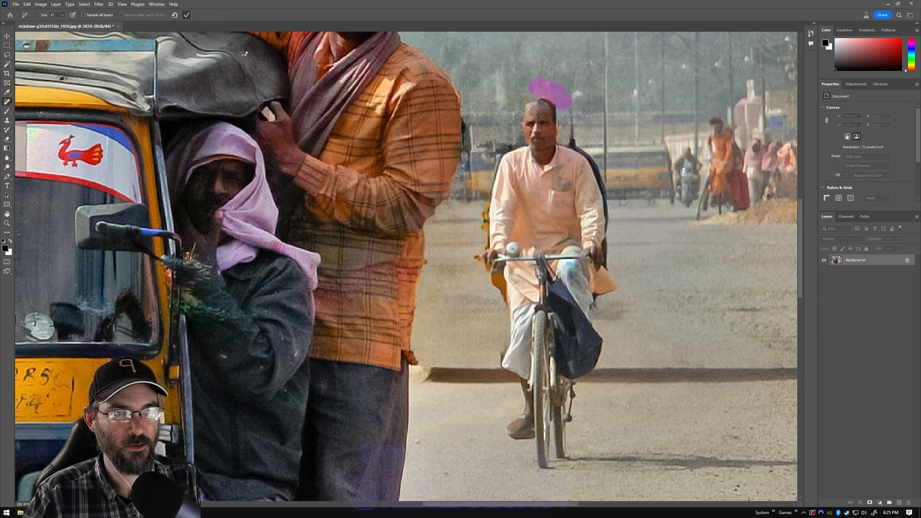
Step: Paint over the dark and yellow leftovers along both sides of the cyclist and beside the orange-shirted man, and apply the removal
left_click(613, 247)
left_click_drag(573, 138, 583, 144)
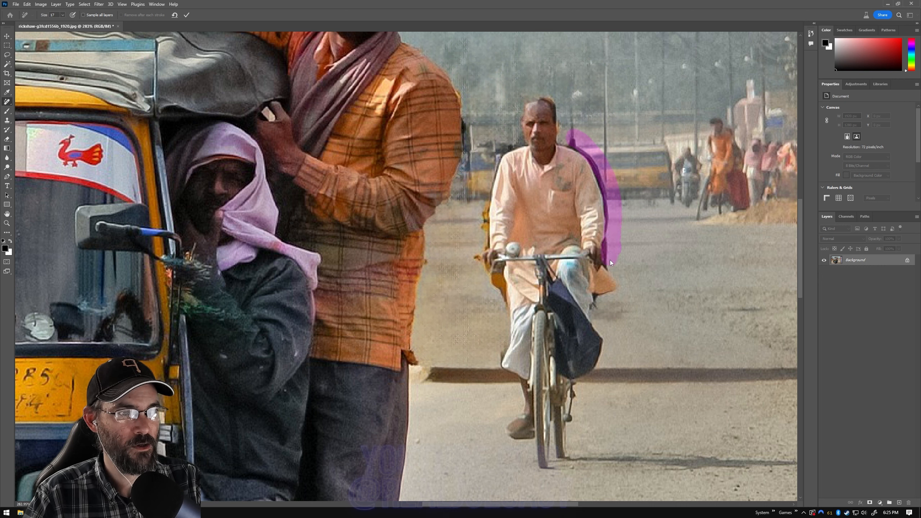
left_click_drag(471, 95, 473, 118)
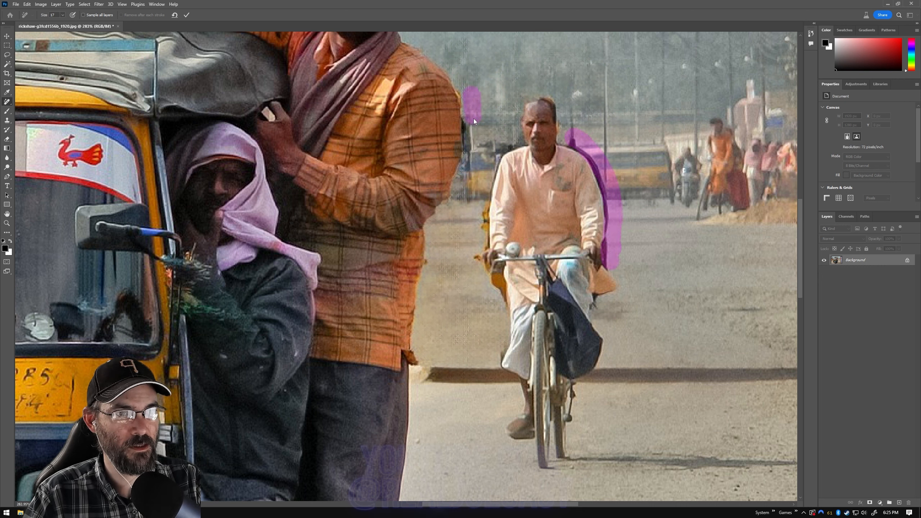
left_click_drag(461, 204, 459, 231)
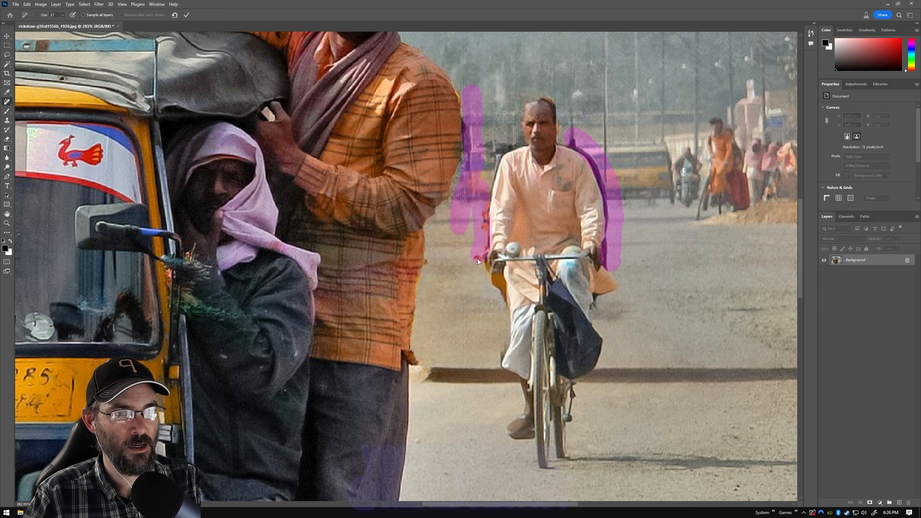
left_click_drag(496, 287, 501, 292)
left_click(184, 16)
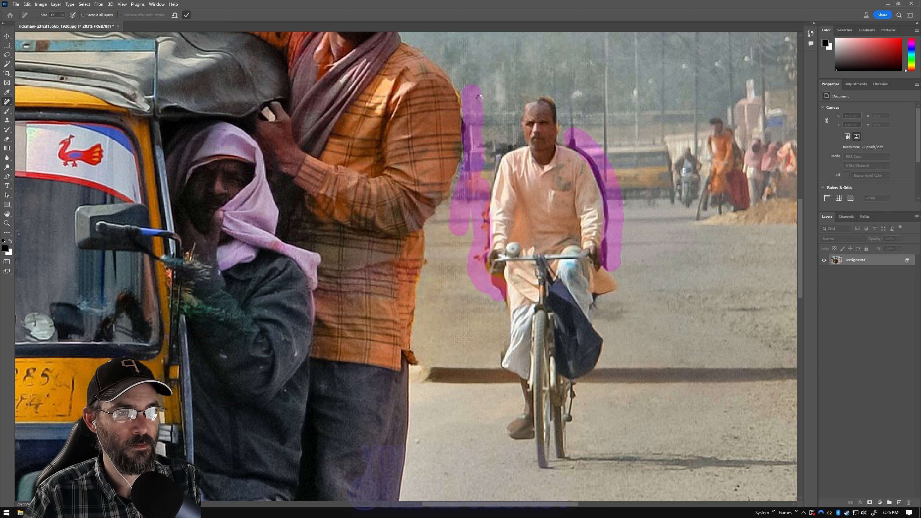
Step: Undo the recent removals to restore the background rickshaw, the distant pedestrian and the emblem on the main rickshaw's front
scroll(597, 208, "down", 5)
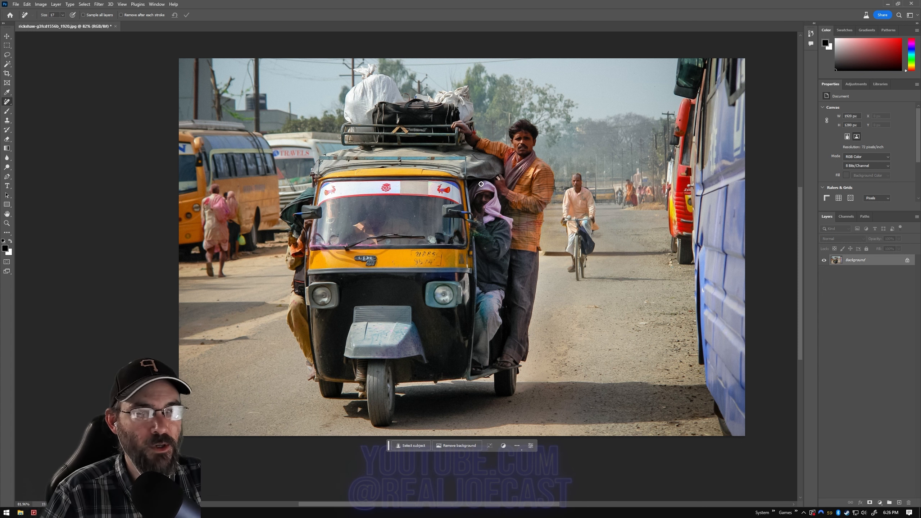
scroll(494, 173, "up", 1)
scroll(595, 227, "up", 2)
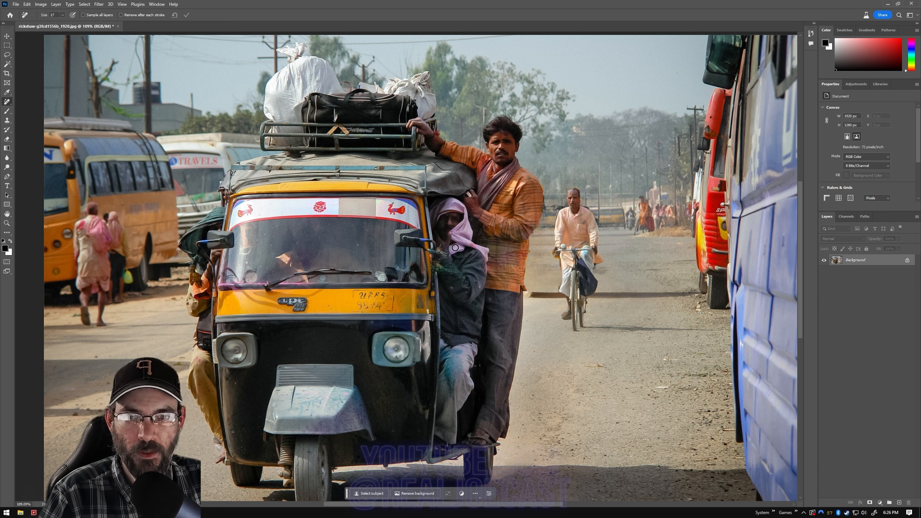
key("ctrl+z")
key("ctrl+z")
key("ctrl+z")
key("ctrl+z")
key("ctrl+z")
key("ctrl+z")
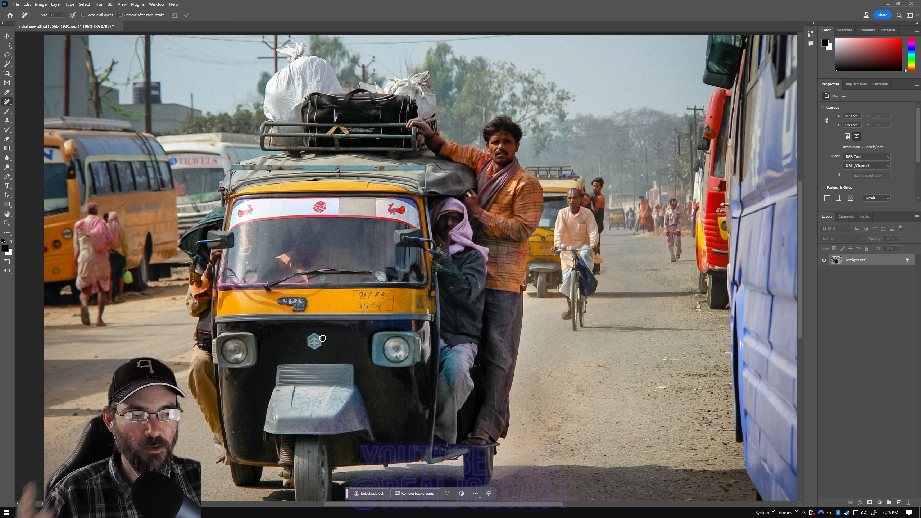
Step: Remove the hexagonal emblem from the main rickshaw's black front in two passes with the Remove tool
mouse_move(320, 336)
left_mouse_down()
mouse_move(306, 340)
mouse_move(312, 349)
mouse_move(324, 342)
mouse_move(315, 335)
mouse_move(315, 343)
left_mouse_up()
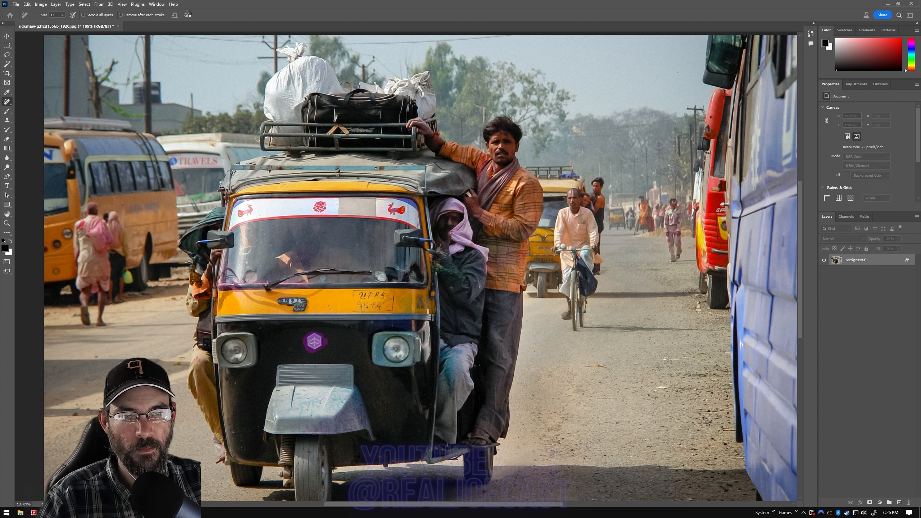
left_click(187, 14)
mouse_move(316, 334)
left_mouse_down()
mouse_move(307, 342)
mouse_move(310, 333)
mouse_move(316, 344)
mouse_move(312, 338)
left_mouse_up()
left_click(187, 15)
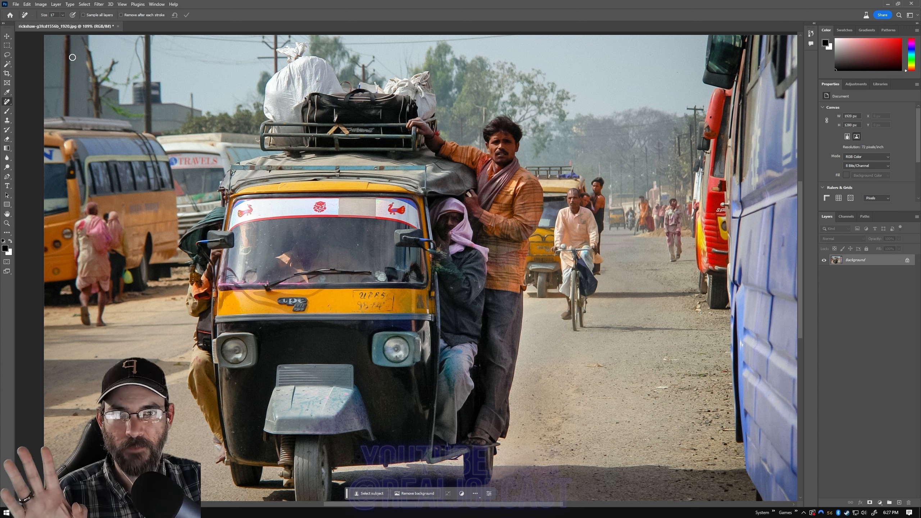
Step: Lasso the distant pedestrian beside the red bus and run Generative Fill with an empty prompt
left_click(7, 55)
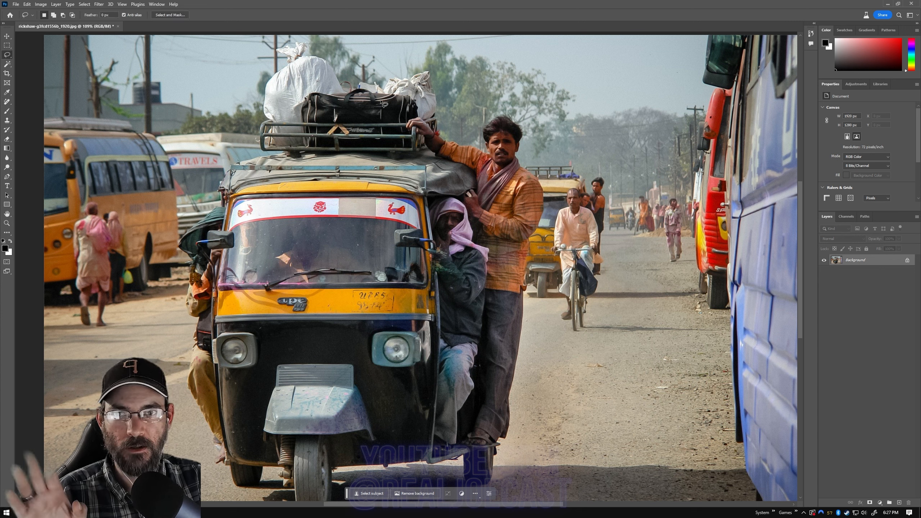
left_click_drag(668, 197, 655, 236)
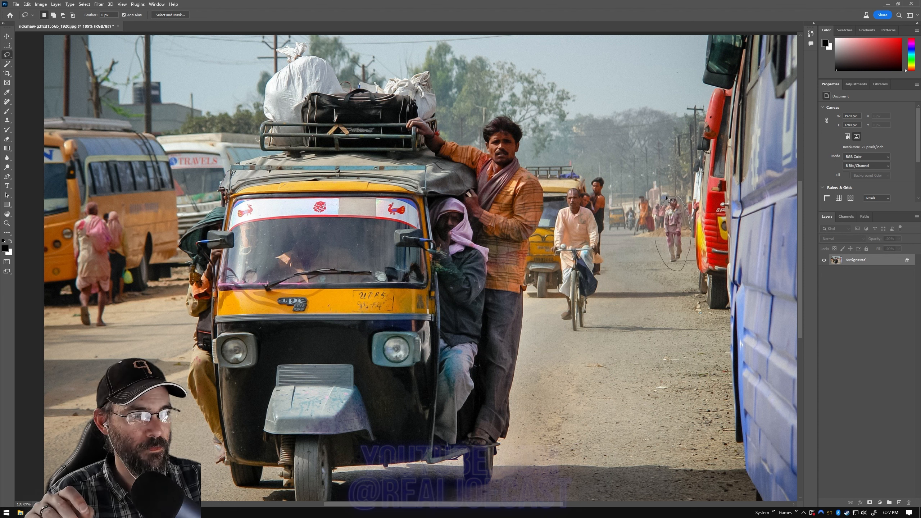
left_click_drag(667, 197, 667, 198)
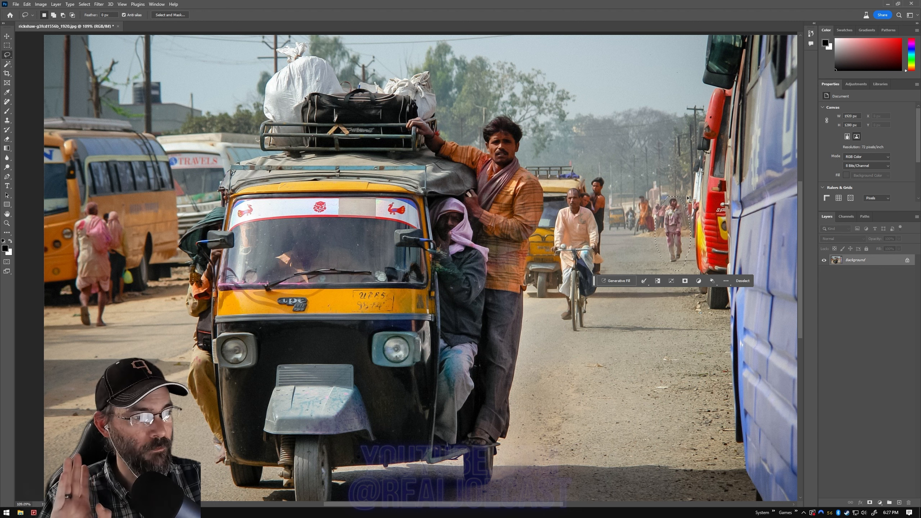
left_click(624, 281)
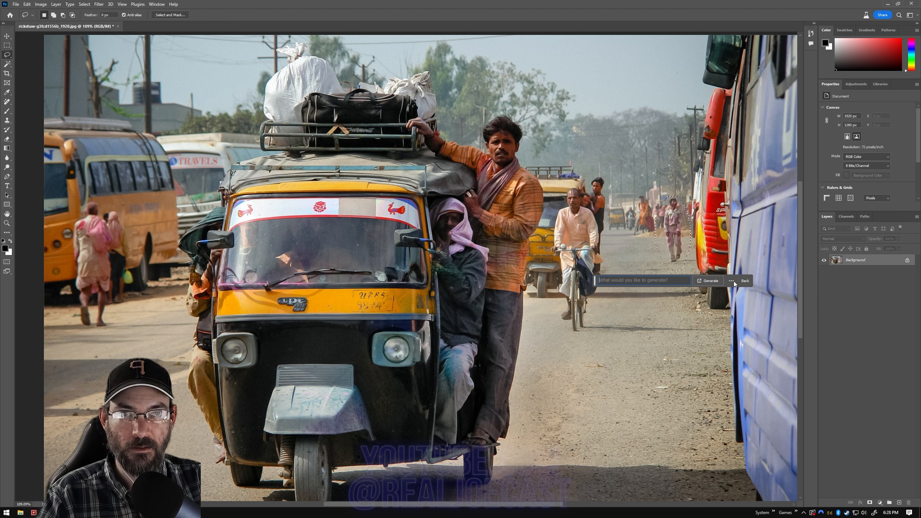
left_click(706, 282)
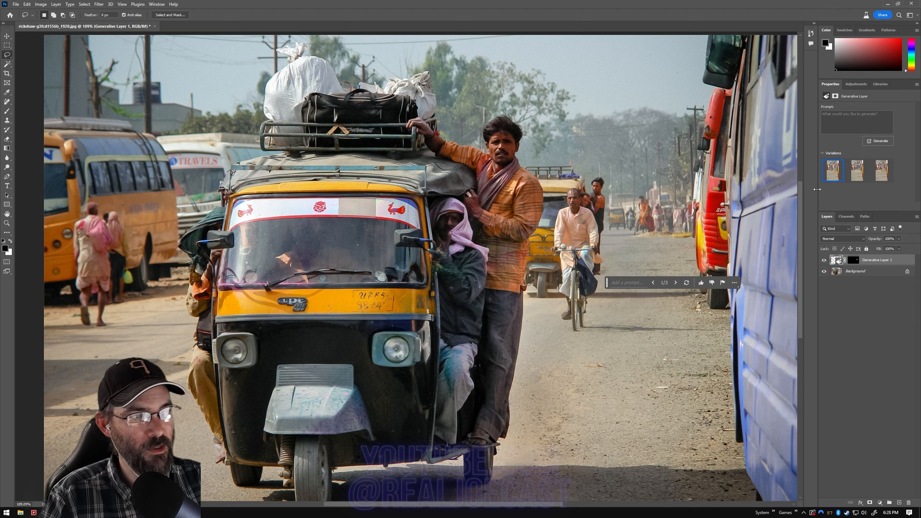
Step: Examine the second variation of the pedestrian fill and go back to the first
mouse_move(836, 176)
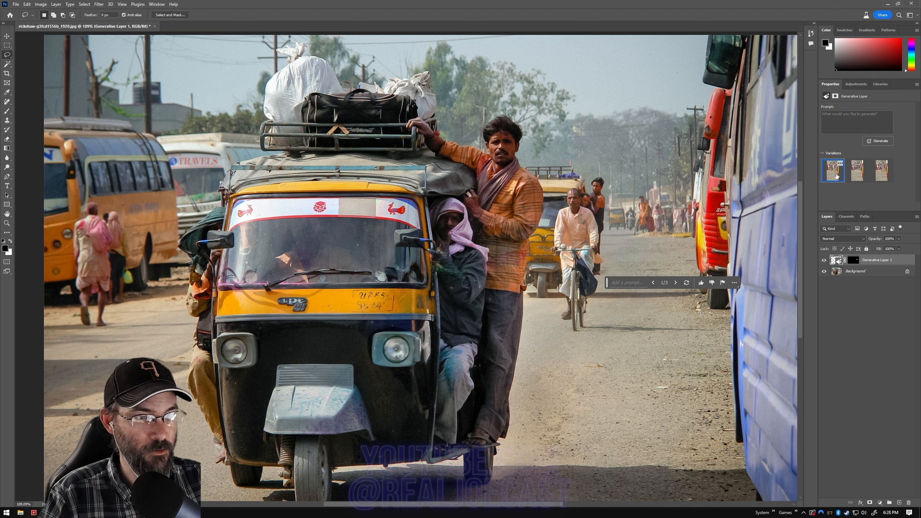
left_click(856, 175)
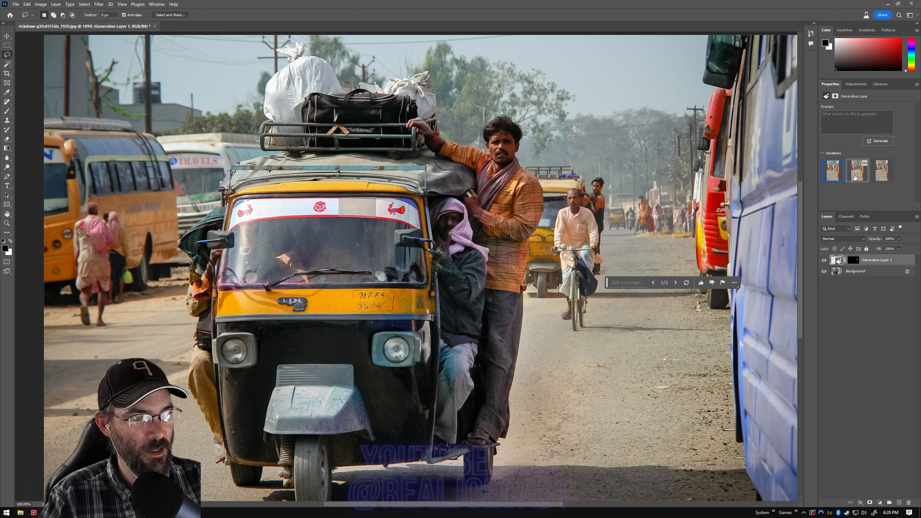
left_click(833, 177)
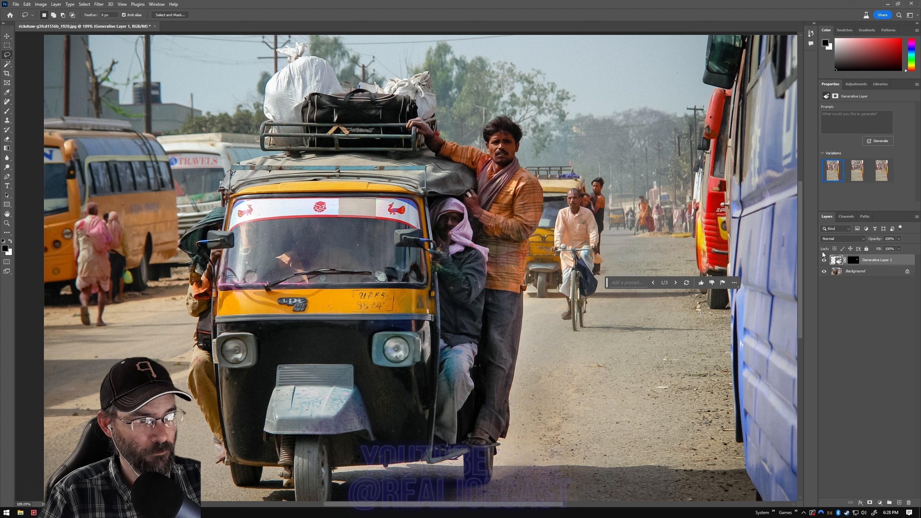
Step: Toggle the visibility of Generative Layer 1 repeatedly to compare the first fill variation with the original photo
left_click(825, 261)
left_click(824, 262)
left_click(825, 262)
left_click(825, 261)
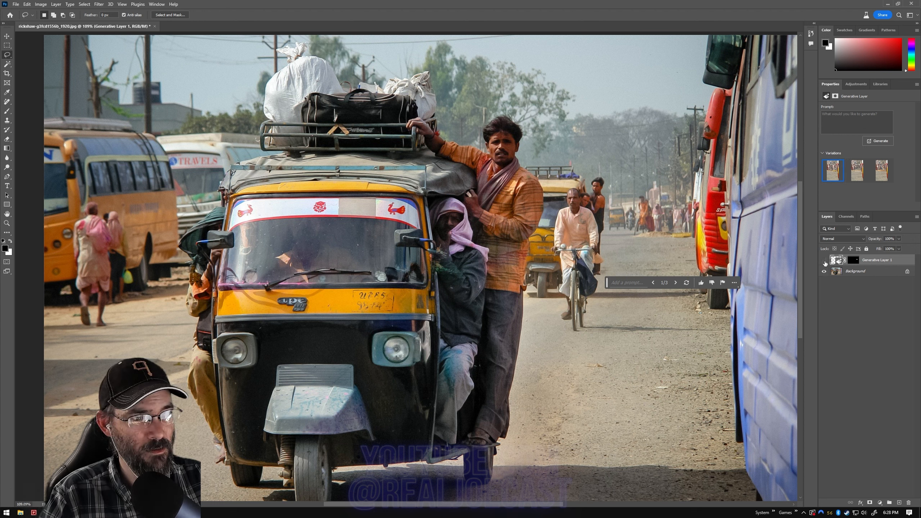
left_click(824, 262)
left_click(824, 262)
left_click(825, 261)
left_click(825, 262)
left_click(824, 262)
left_click(825, 261)
left_click(825, 262)
left_click(825, 261)
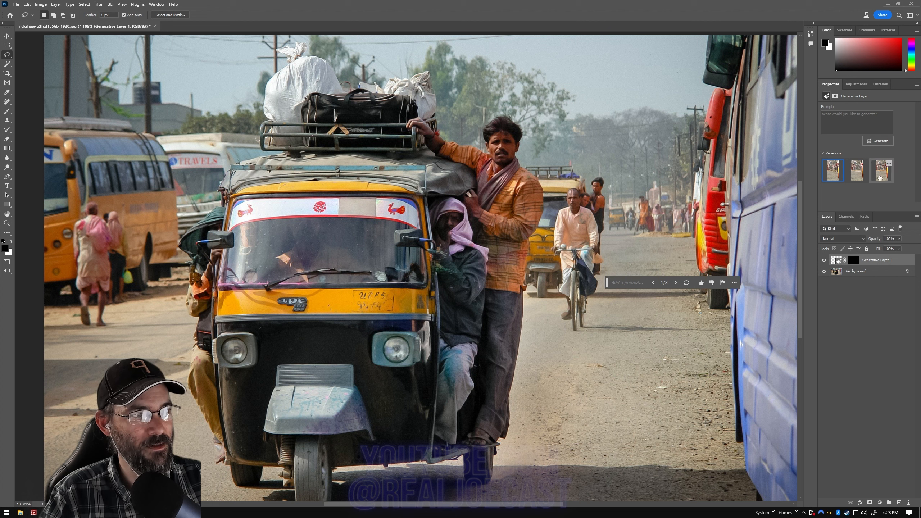
Step: Choose the third variation for the pedestrian fill and compare it with the original by toggling the layer's visibility
left_click(879, 176)
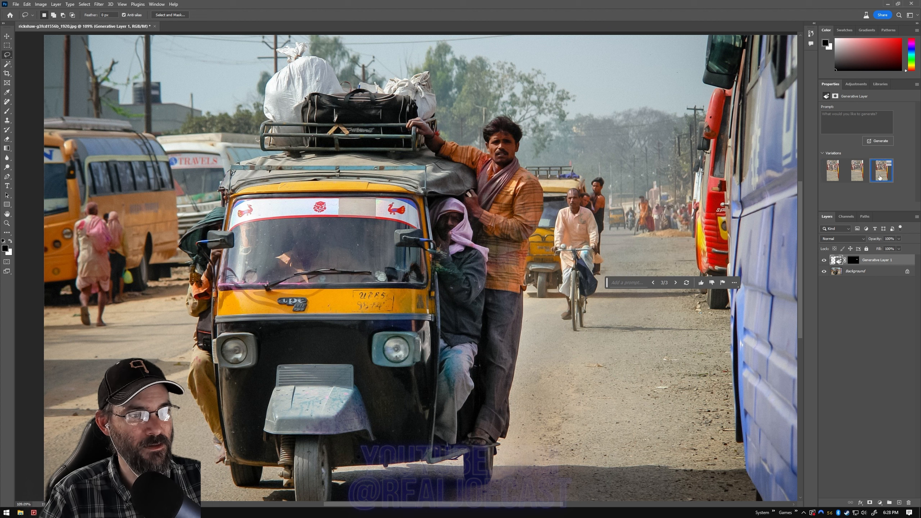
left_click(824, 260)
left_click(823, 259)
left_click(824, 260)
left_click(824, 260)
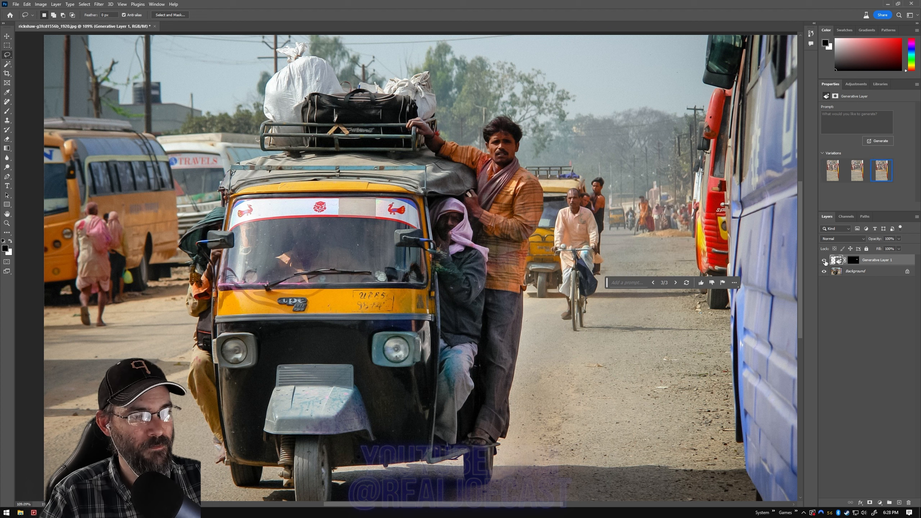
left_click(824, 260)
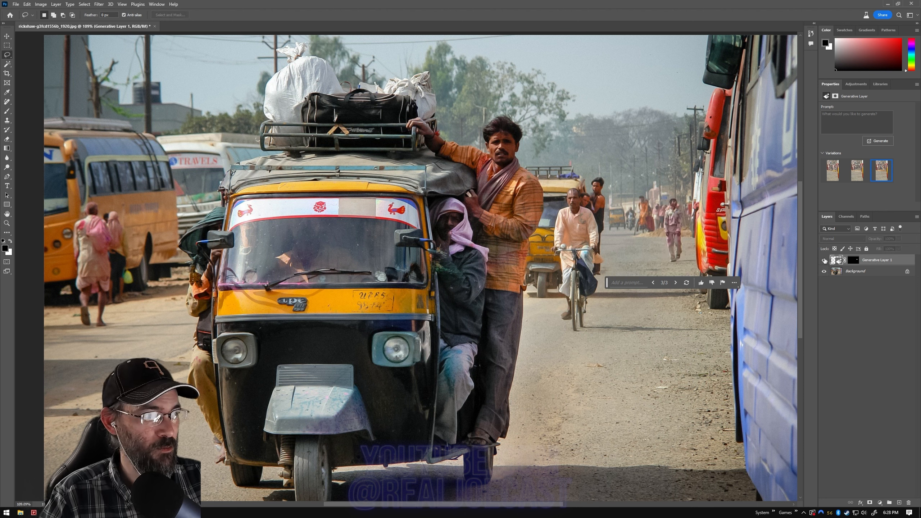
left_click(823, 260)
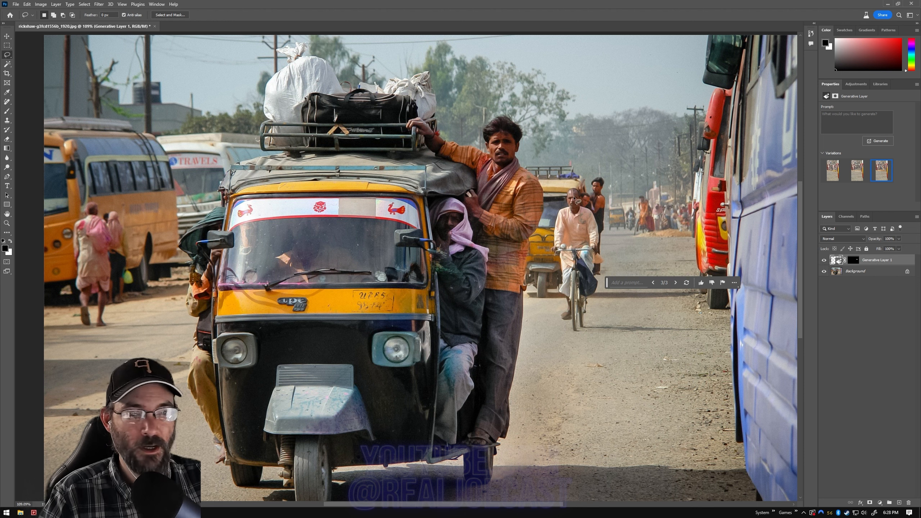
Step: Lasso an oval where the emblem was on the rickshaw's front and generate a fill from the prompt "peace sign"
left_click(317, 338)
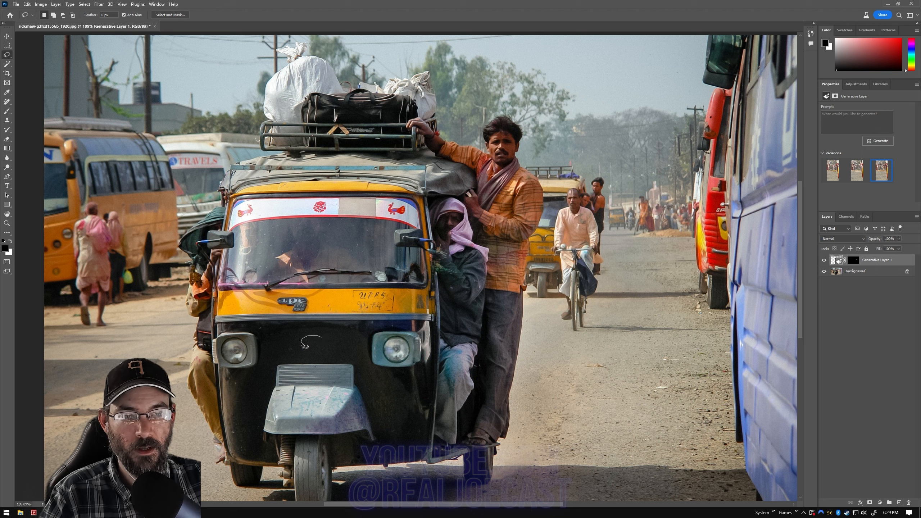
left_click_drag(330, 350, 322, 337)
left_click(843, 125)
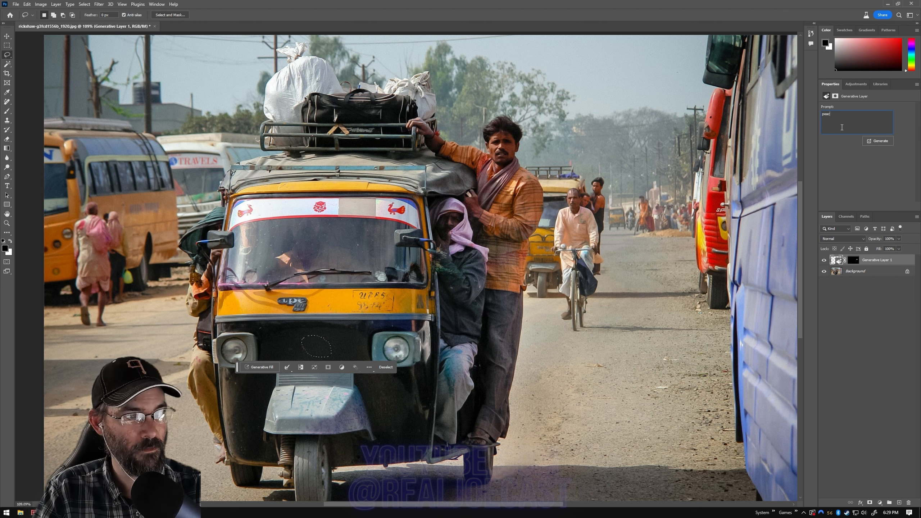
key("Return")
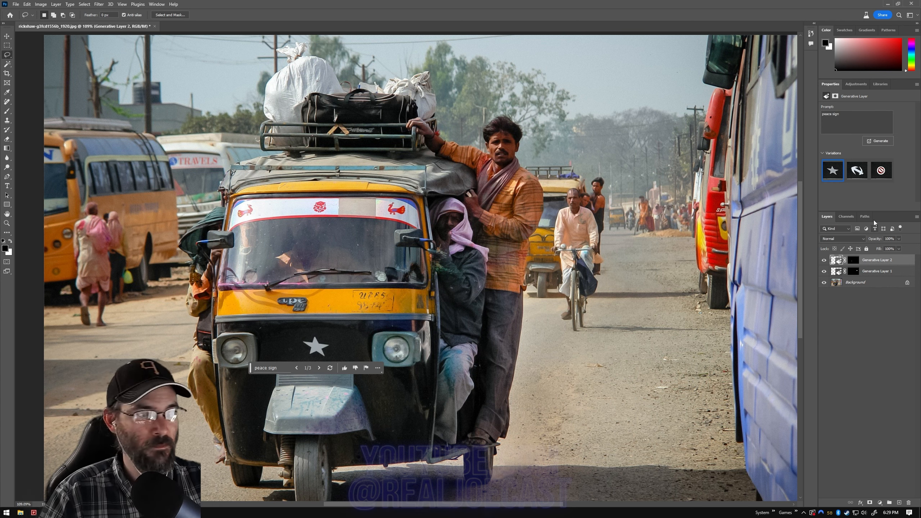
Step: Examine the second and third peace sign variations on the rickshaw's front and return to the first
left_click(856, 178)
left_click(880, 170)
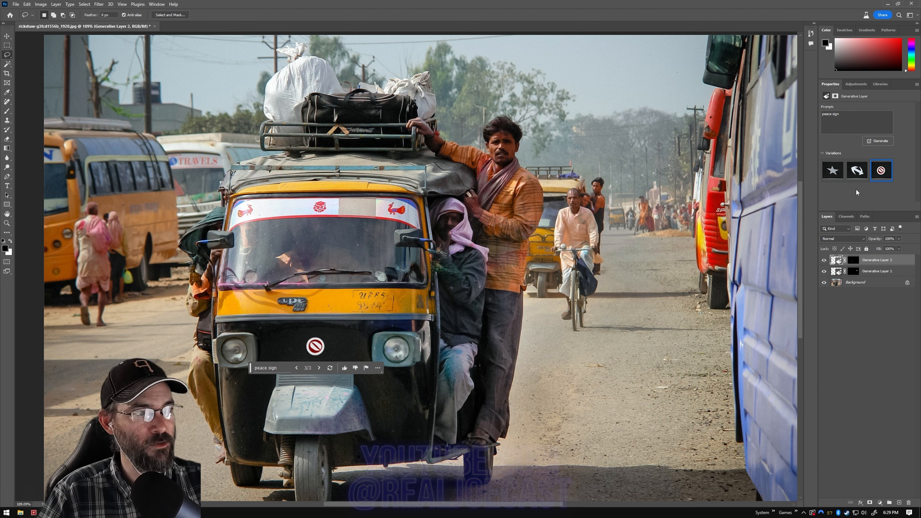
left_click(857, 171)
left_click(832, 175)
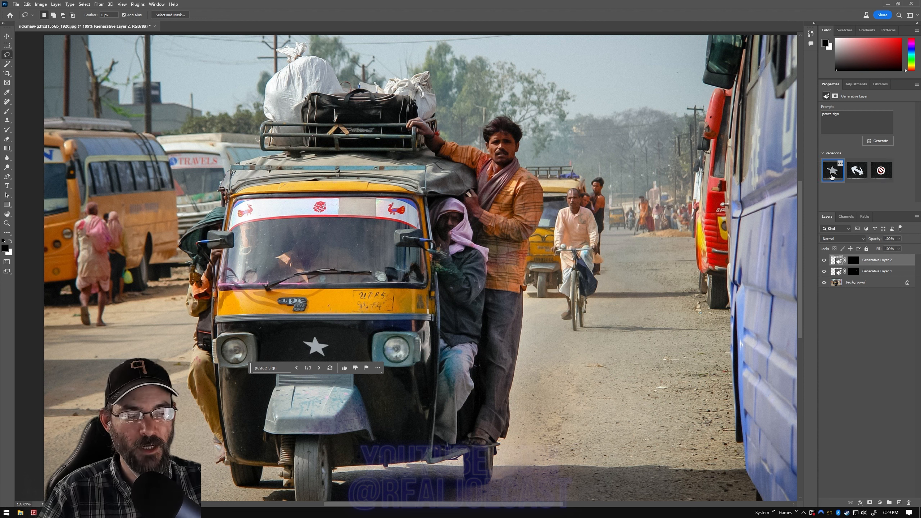
Step: Generate another set of variations from the "peace sign" prompt and preview the second and third new ones
left_click(881, 142)
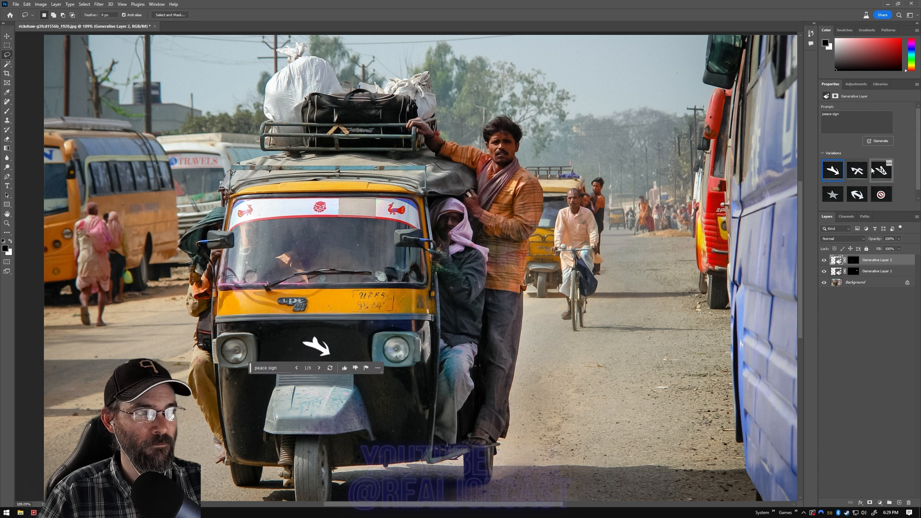
left_click(856, 170)
left_click(881, 171)
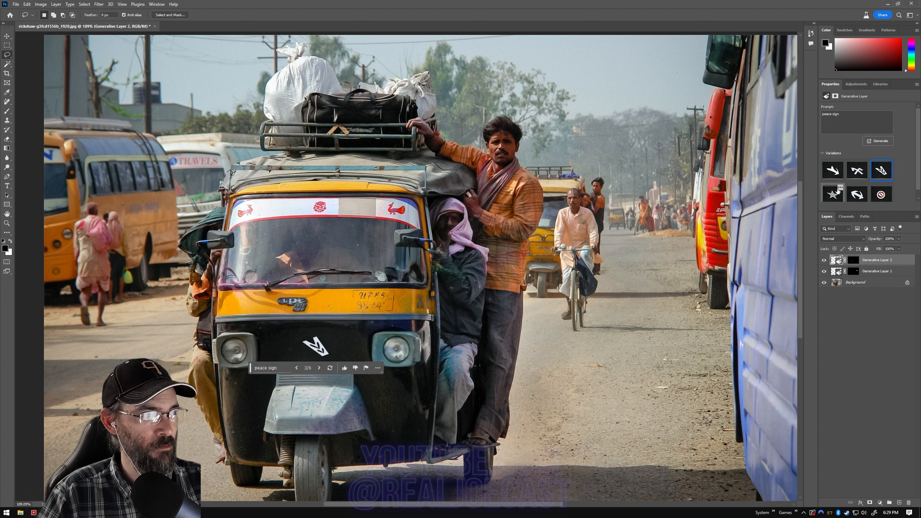
Step: Regenerate the "peace sign" fill once more and select the third variation of the newest set
left_click(875, 141)
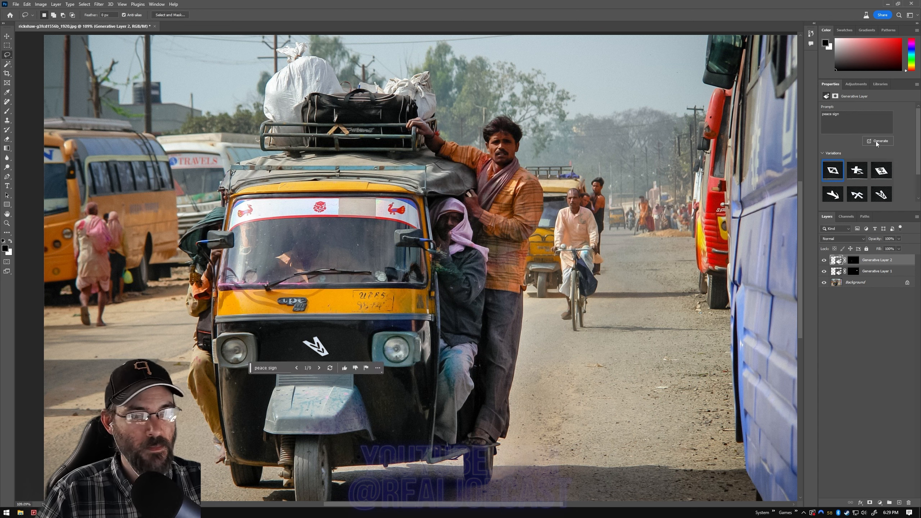
left_click(857, 170)
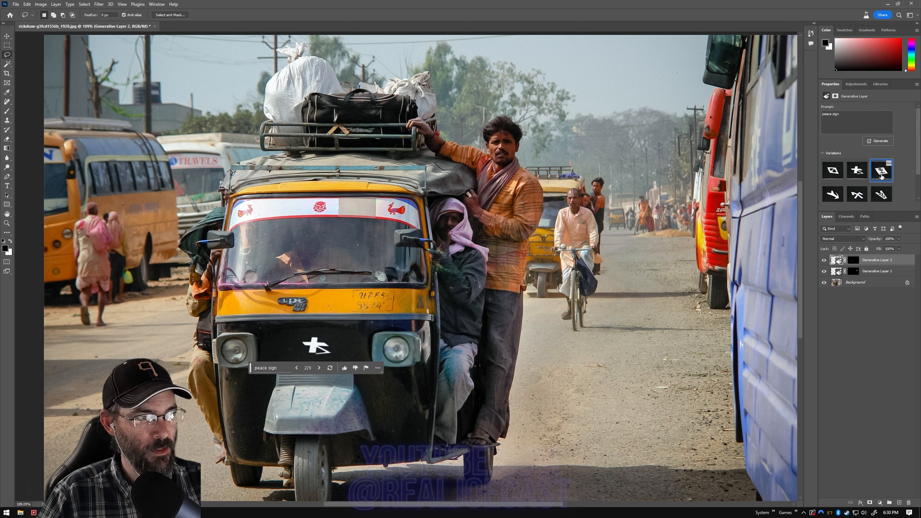
left_click(881, 175)
Step: Change the fill prompt to "60s peace sign" and generate new variations for the rickshaw's front
left_click_drag(858, 122, 817, 120)
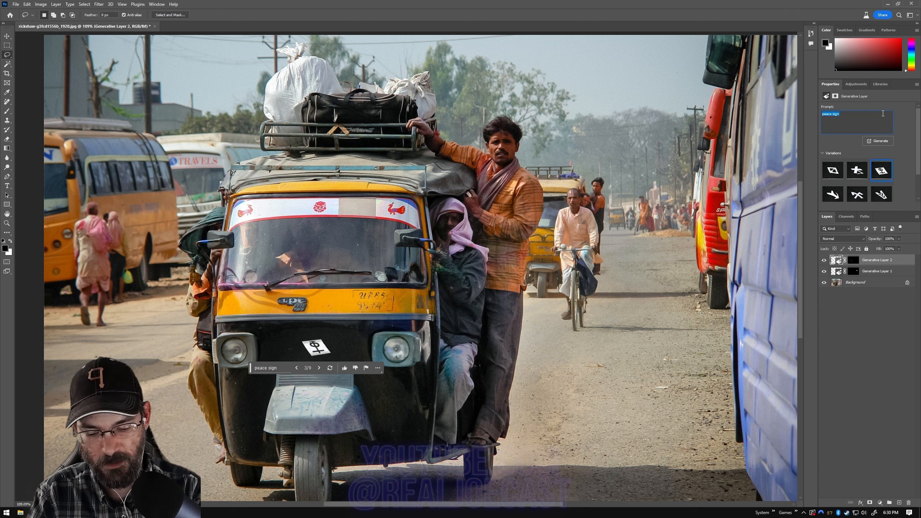
type("60s")
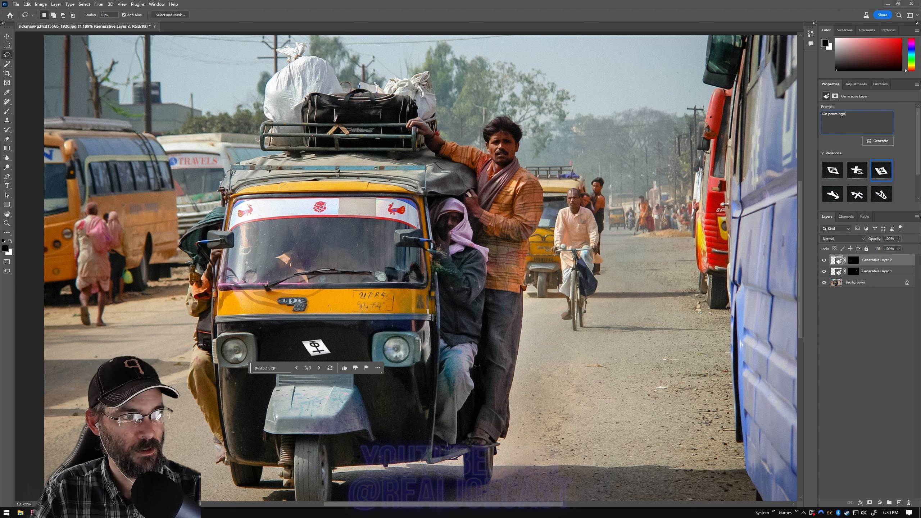
key("Return")
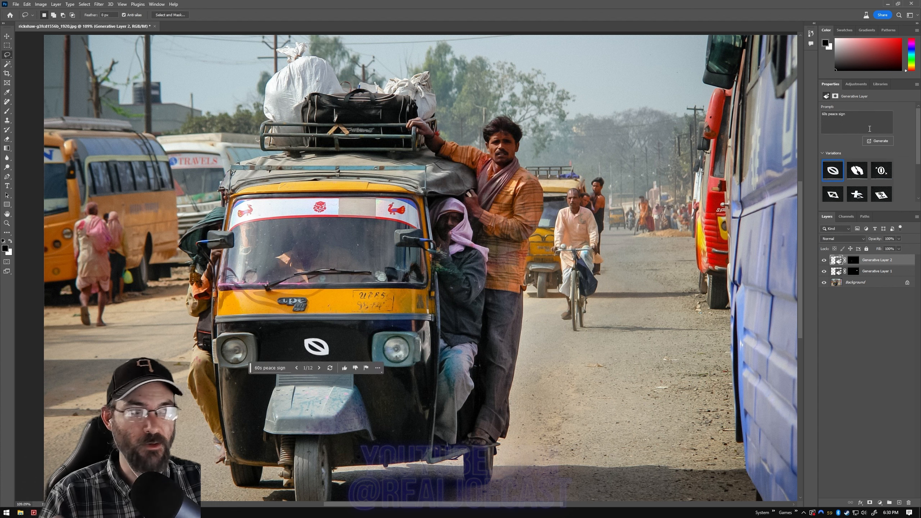
Step: Preview the second and third "60s peace sign" variations on the rickshaw's front and return to the second
left_click(857, 171)
left_click(881, 171)
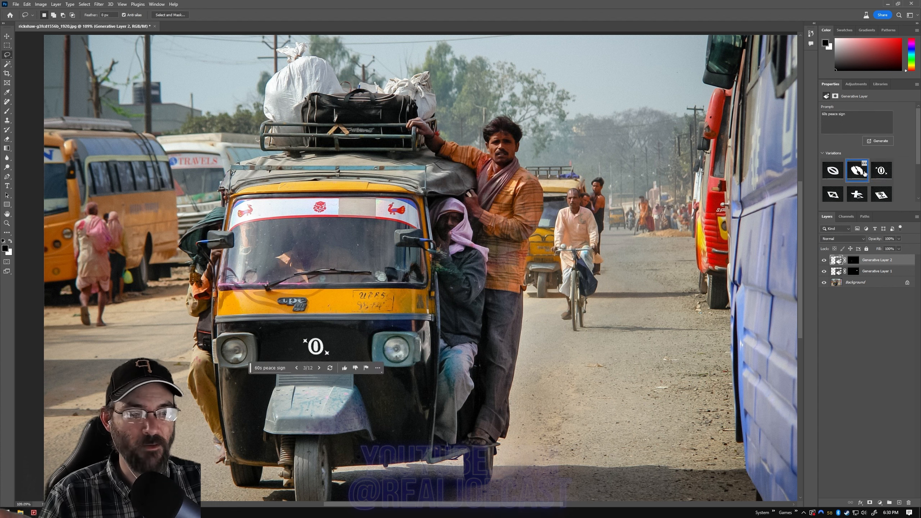
left_click(864, 173)
Step: Shorten the fill prompt to "peace" and generate new variations for the rickshaw's front
double_click(823, 114)
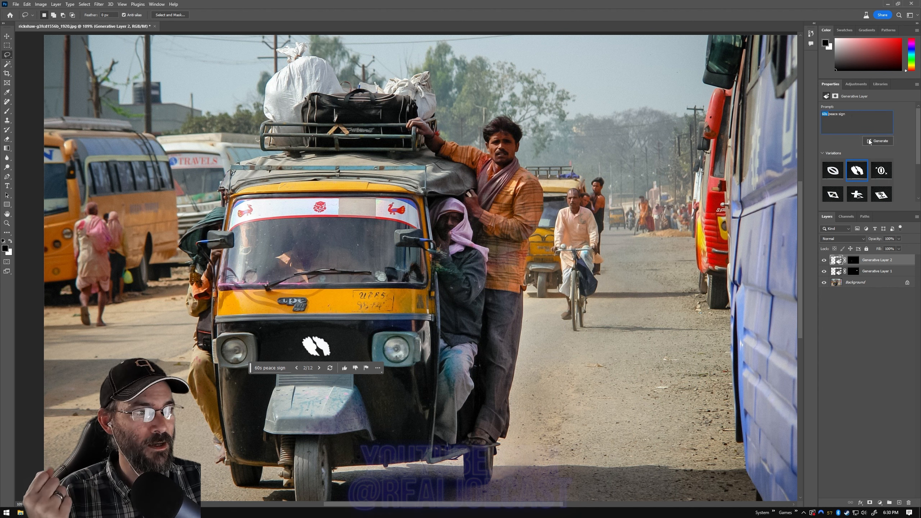
scroll(838, 117, "down", 3)
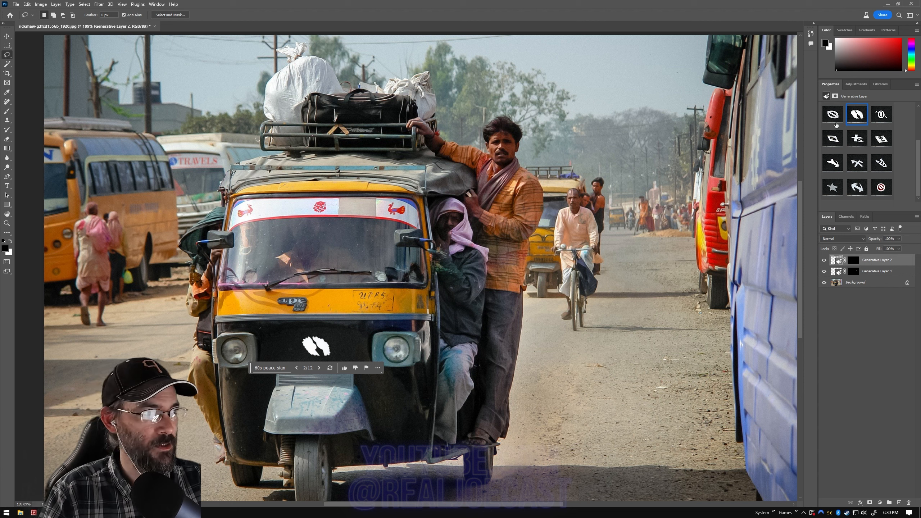
scroll(848, 129, "up", 3)
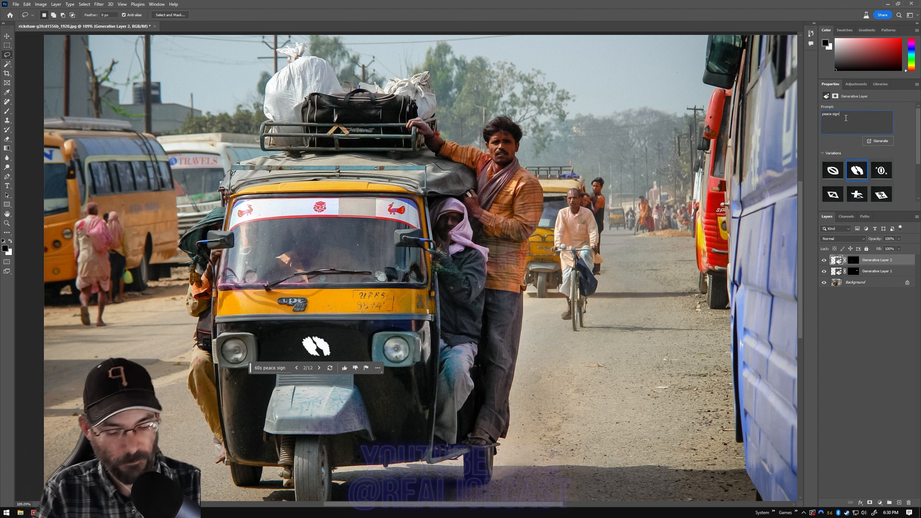
left_click(873, 143)
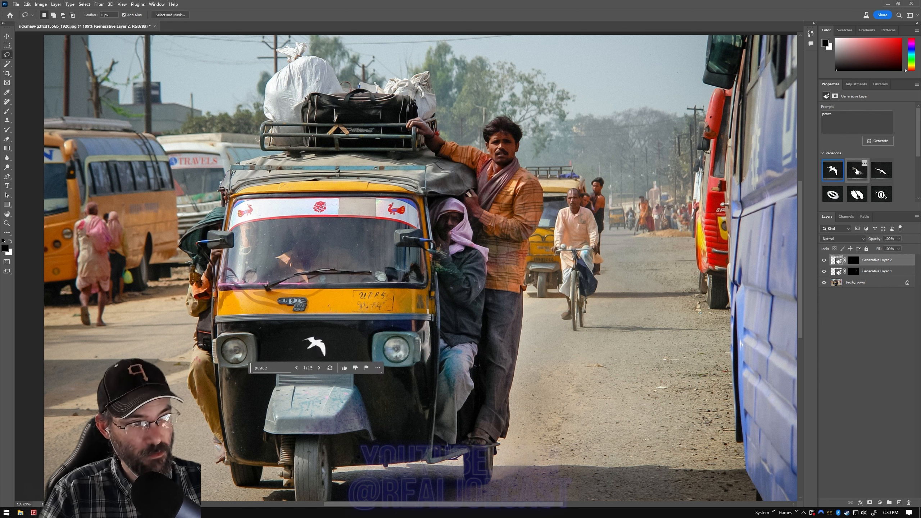
Step: Preview the second and third "peace" variations and choose the second one for the rickshaw's front
left_click(857, 171)
left_click(882, 175)
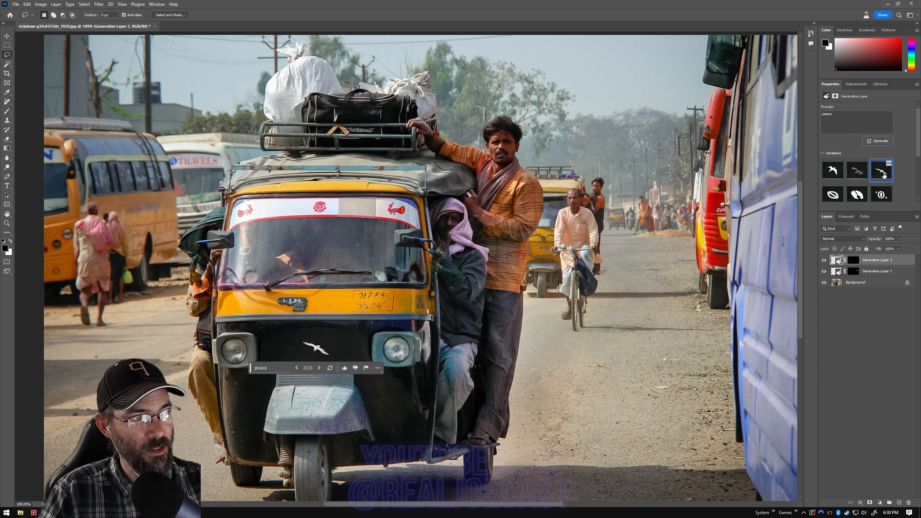
left_click(857, 170)
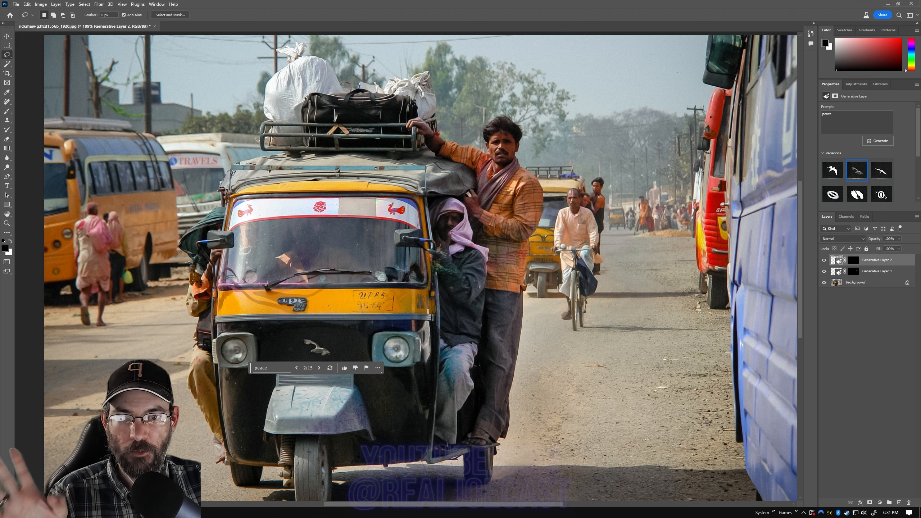
Step: Try the Remove tool on the red emblem in the windshield banner with Generative Layer 2 active
left_click(7, 102)
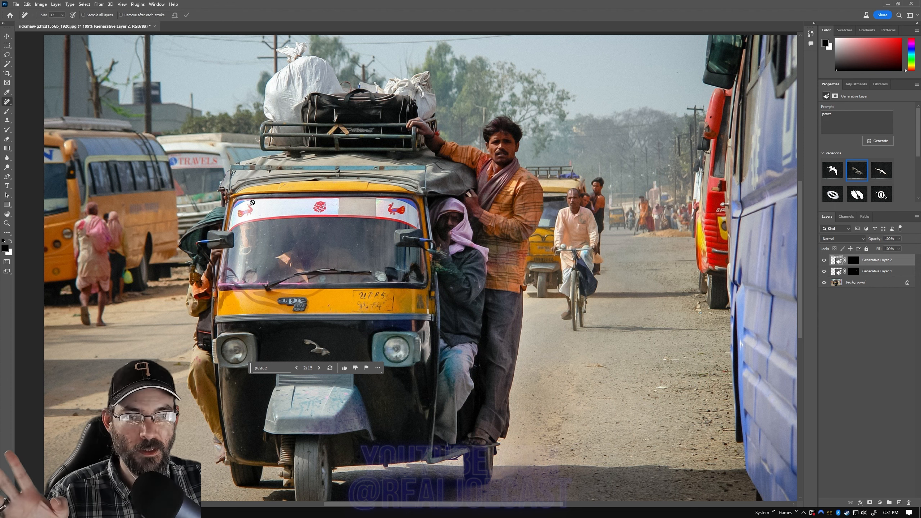
left_click(320, 205)
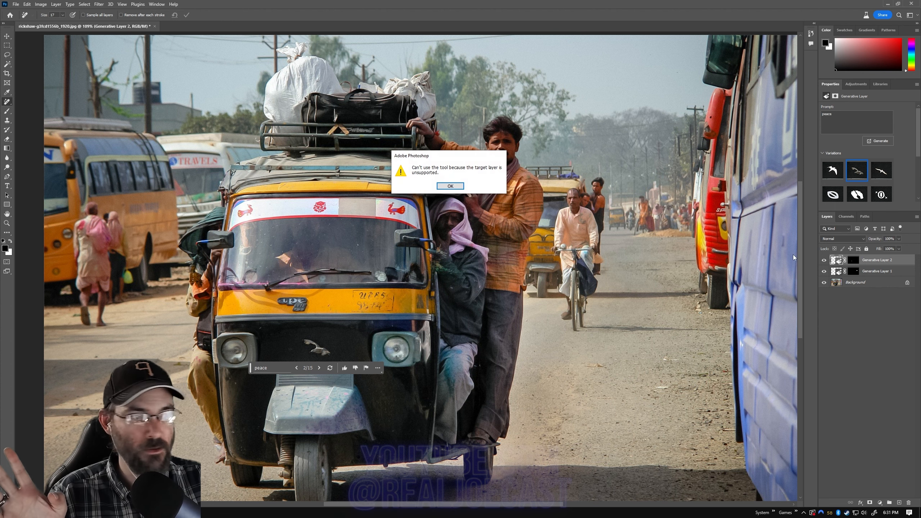
key("Return")
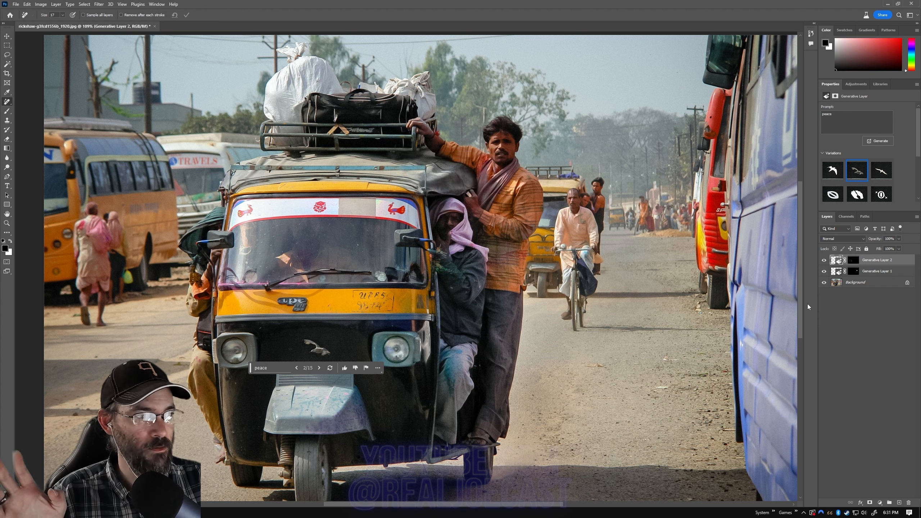
Step: Select Generative Layer 1 and repeatedly hide and show it to compare the street with and without its fill
left_click(856, 285)
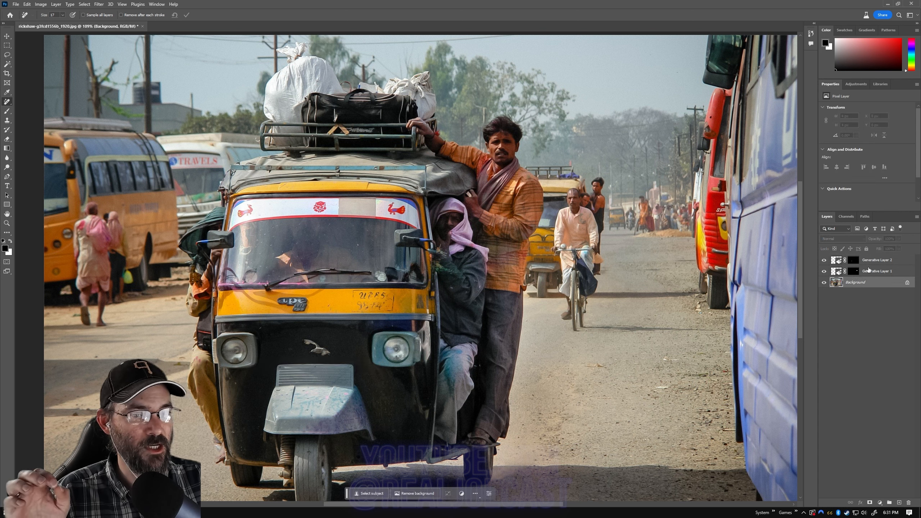
left_click(873, 272)
left_click(824, 272)
left_click(824, 271)
left_click(824, 272)
left_click(824, 271)
left_click(825, 271)
left_click(825, 271)
left_click(824, 272)
left_click(824, 271)
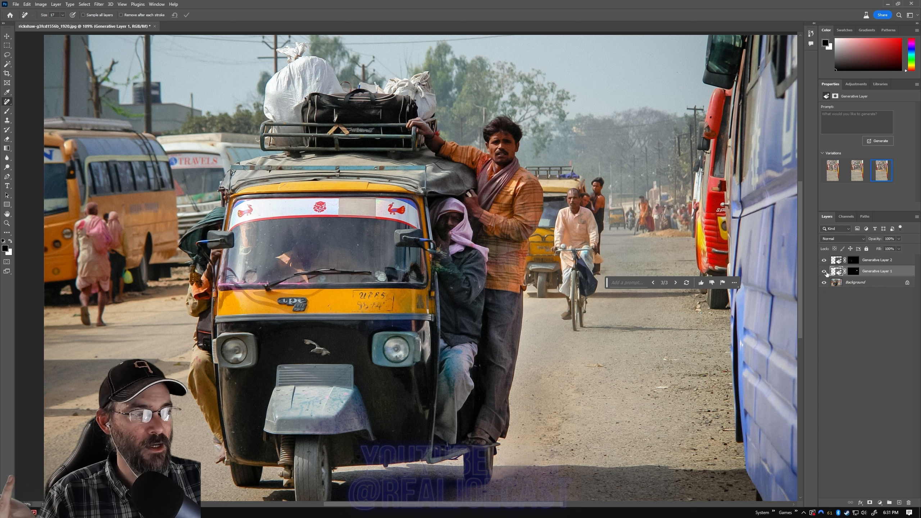
Step: Remove the grey patch from the white windshield banner on the Background layer with the Remove tool
left_click(861, 284)
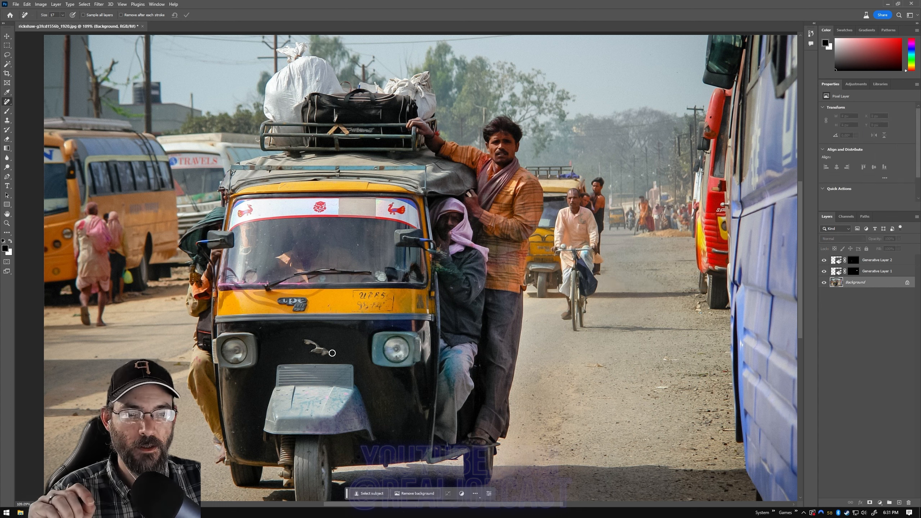
mouse_move(337, 212)
left_mouse_down()
mouse_move(375, 213)
mouse_move(373, 200)
mouse_move(339, 202)
mouse_move(336, 210)
mouse_move(364, 212)
left_mouse_up()
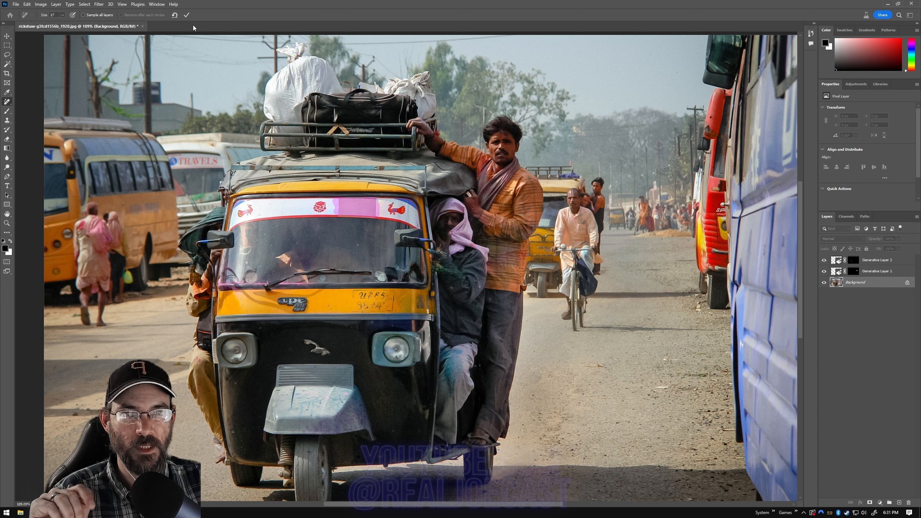
left_click(186, 15)
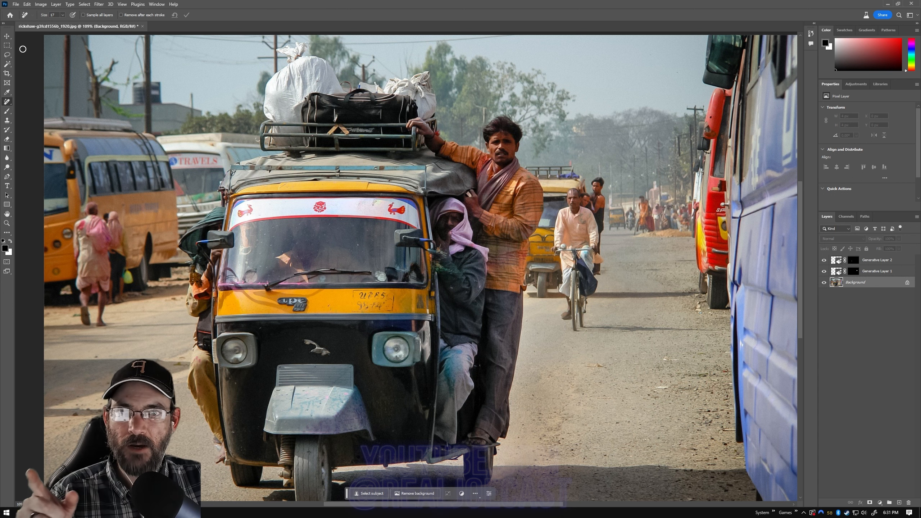
Step: Lasso the whole banner across the top of the windshield and run Generative Fill with an empty prompt
left_click(7, 55)
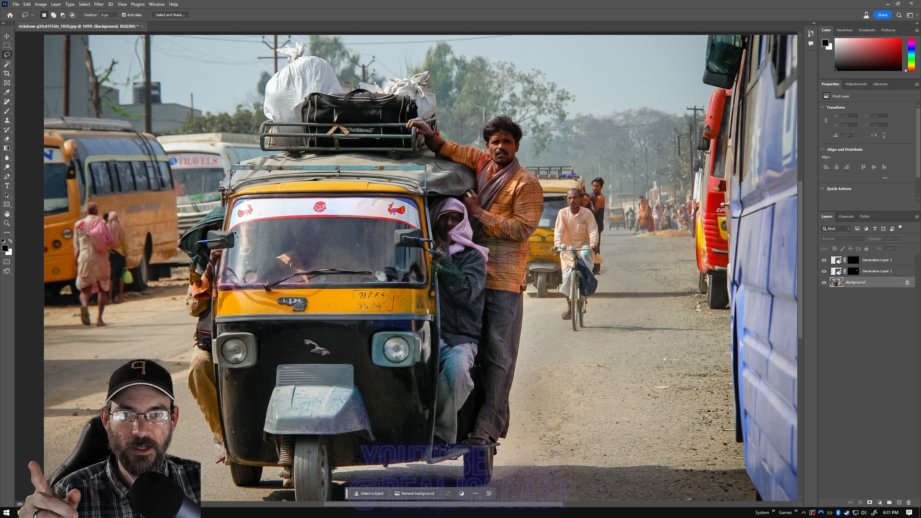
mouse_move(234, 231)
left_mouse_down()
mouse_move(421, 229)
mouse_move(412, 198)
mouse_move(372, 192)
mouse_move(241, 193)
mouse_move(236, 231)
left_mouse_up()
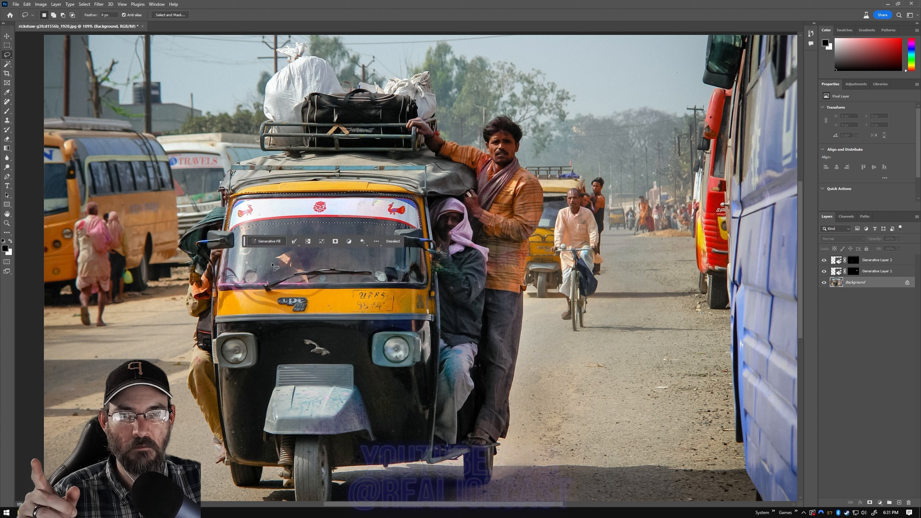
left_click(272, 240)
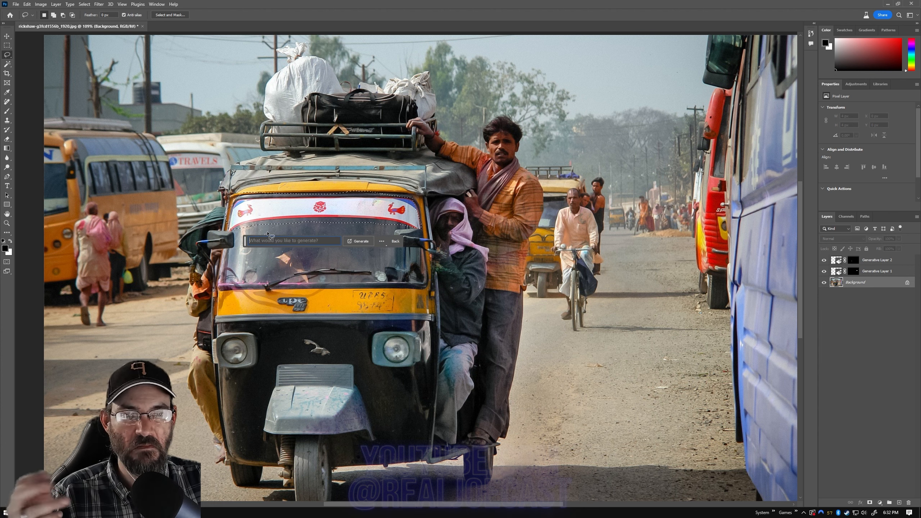
left_click(358, 241)
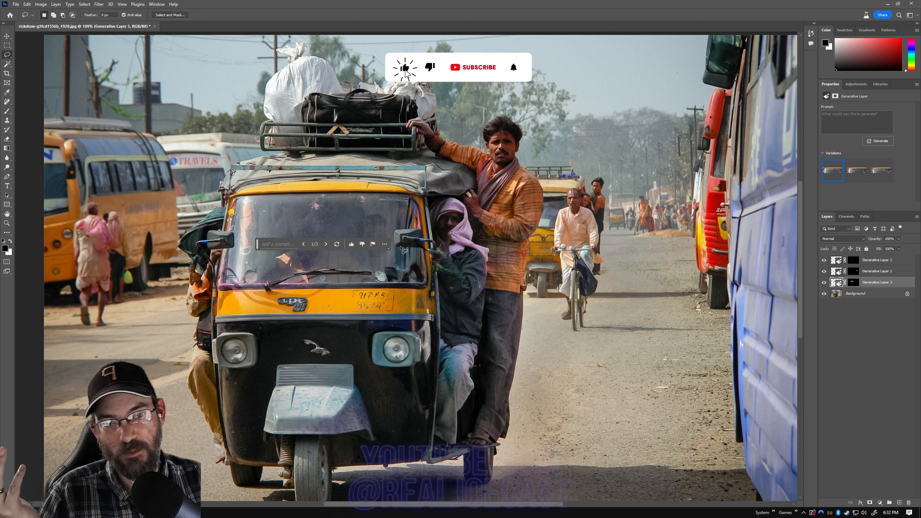
Step: Compare the second and third banner-removal variations and choose the third one for the windshield
left_click(850, 171)
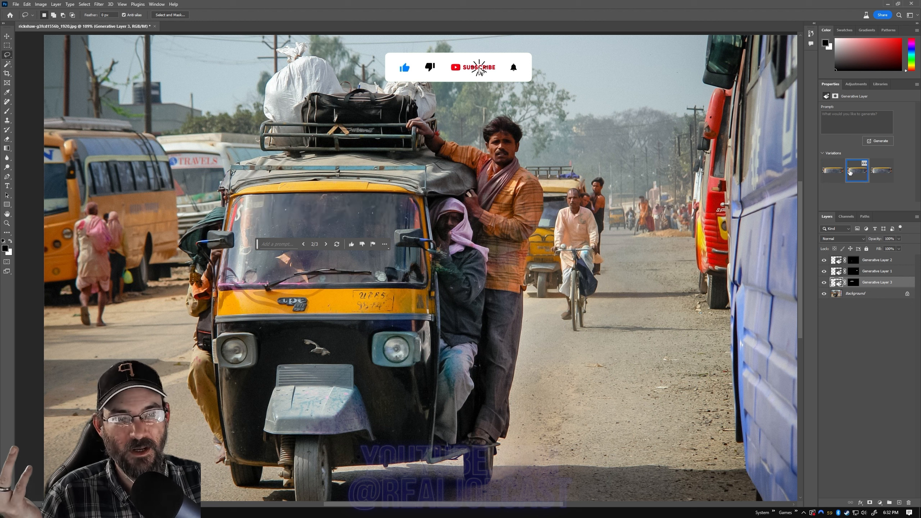
left_click(884, 170)
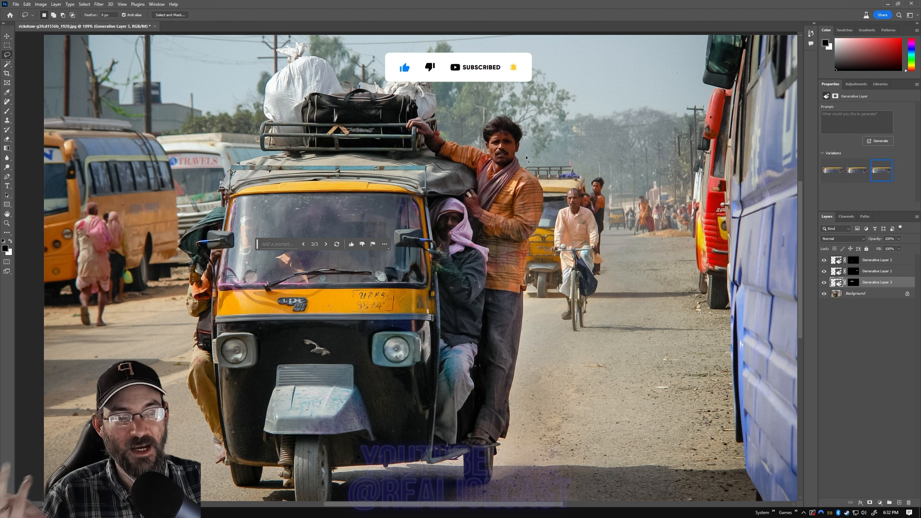
left_click(857, 170)
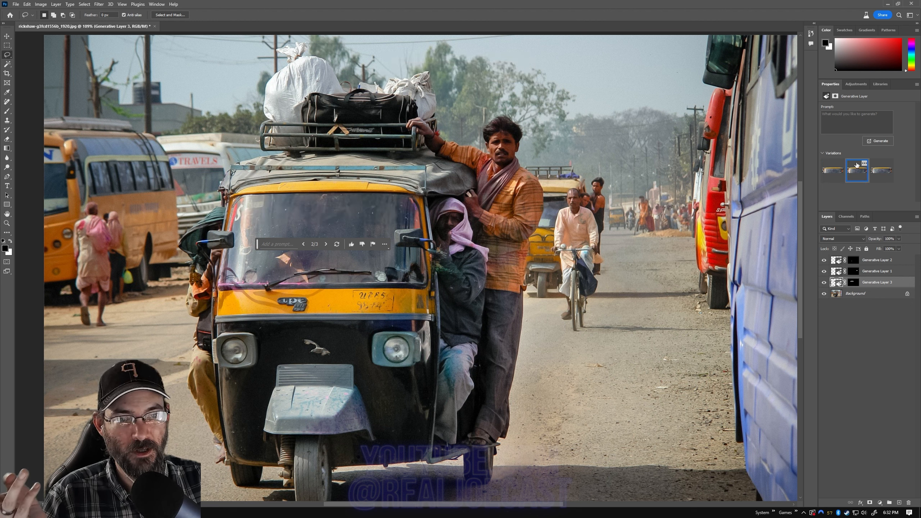
left_click(883, 166)
mouse_move(866, 165)
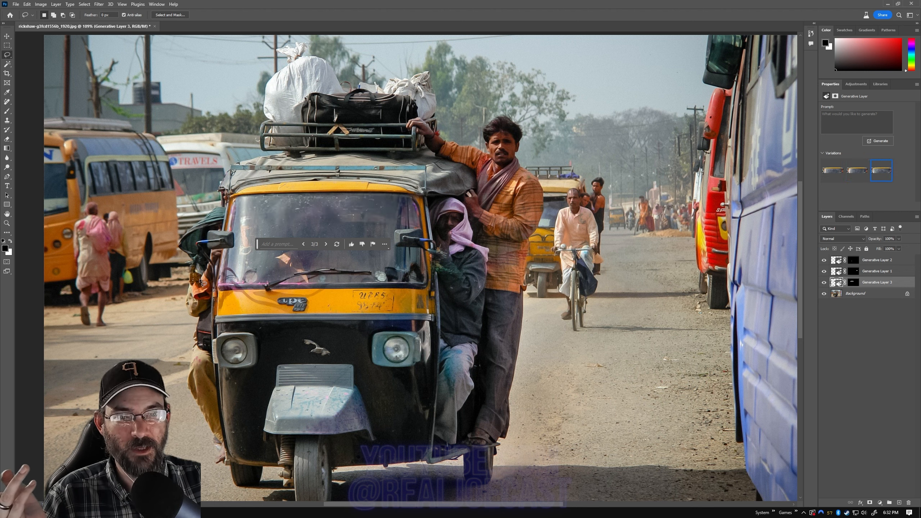
Step: Move the contextual task bar off the windshield, compare Generative Layer 3 hidden and shown, and examine the filled glass up close
left_click_drag(257, 245, 457, 42)
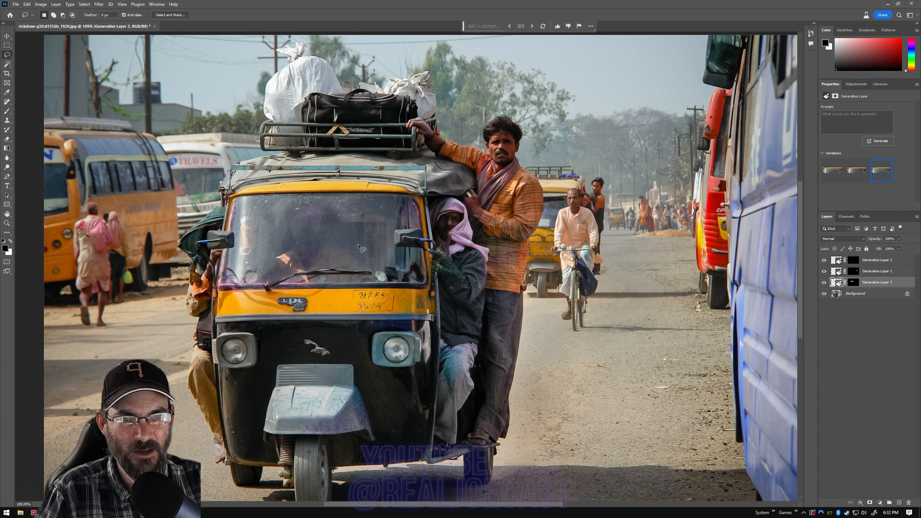
left_click(824, 283)
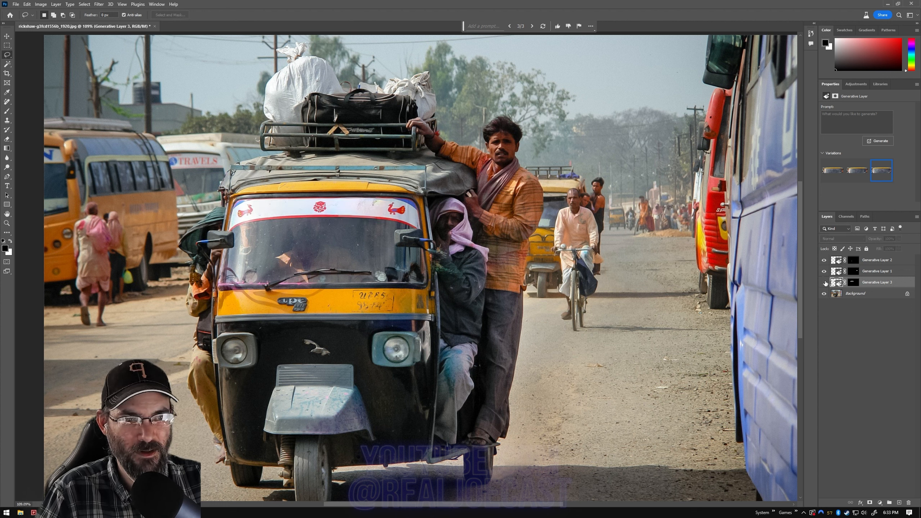
left_click(824, 282)
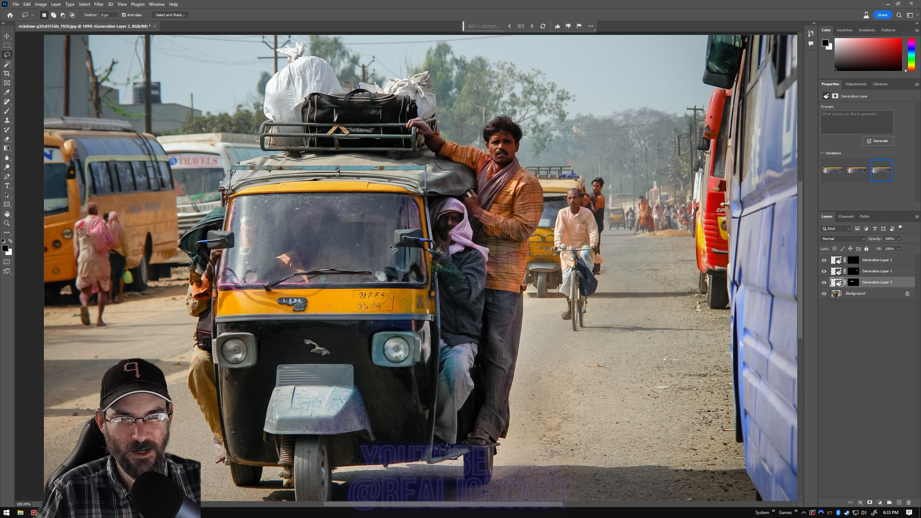
scroll(393, 249, "up", 6)
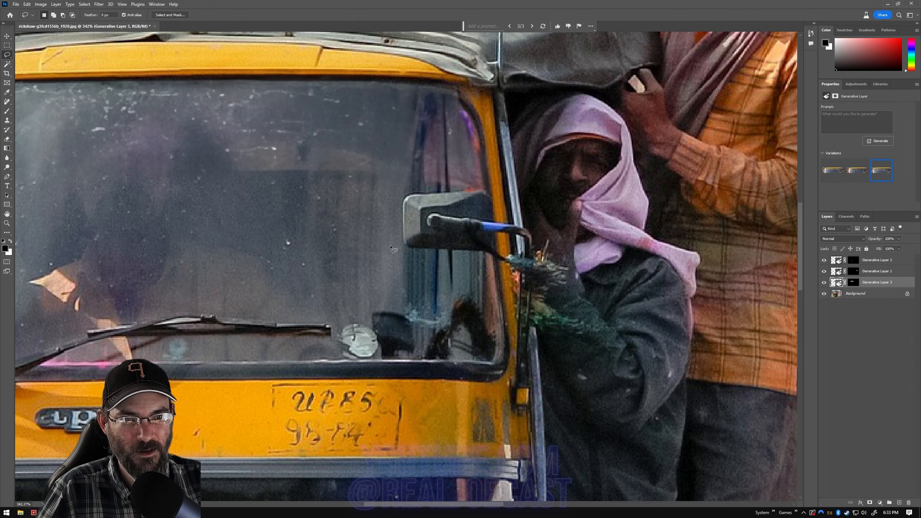
scroll(390, 247, "down", 4)
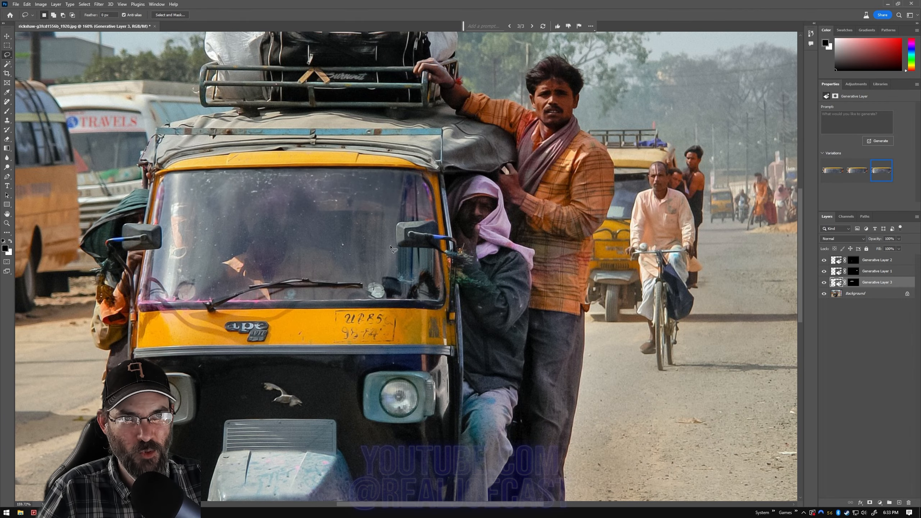
scroll(393, 249, "down", 1)
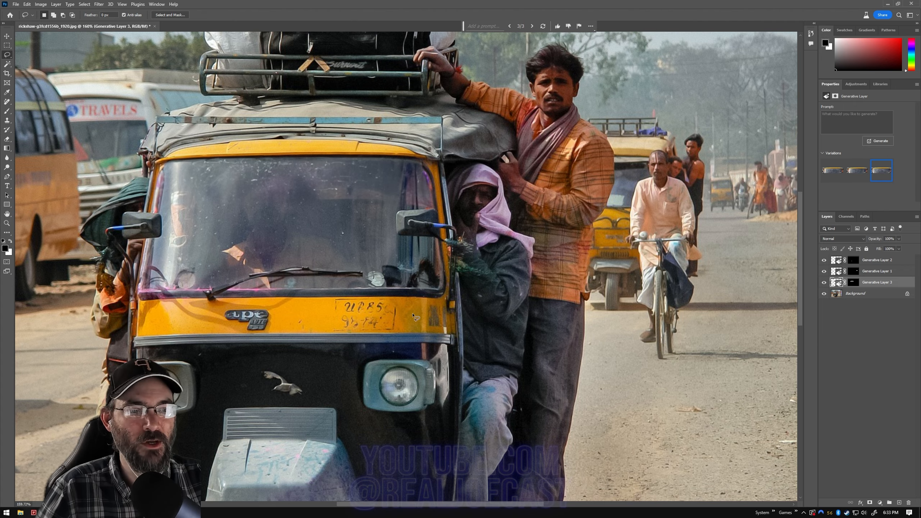
scroll(407, 272, "down", 3)
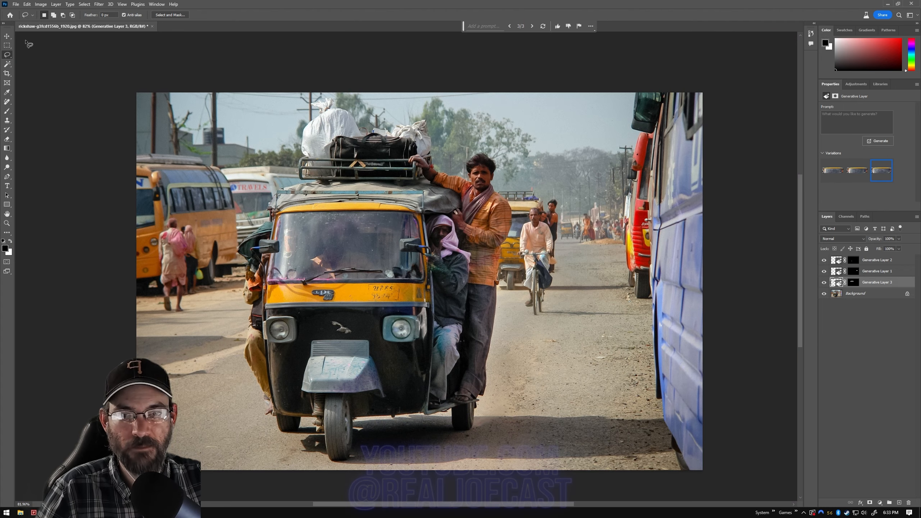
Step: Switch to the Remove tool
left_click(7, 101)
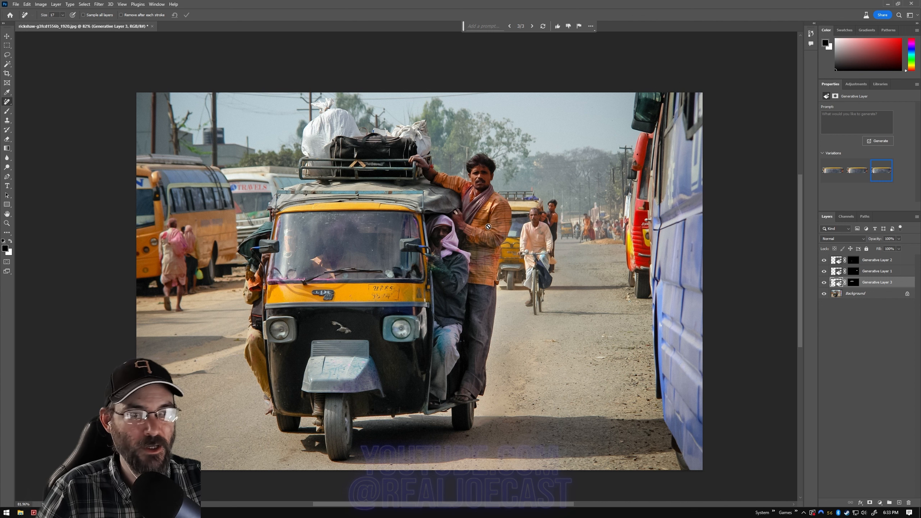